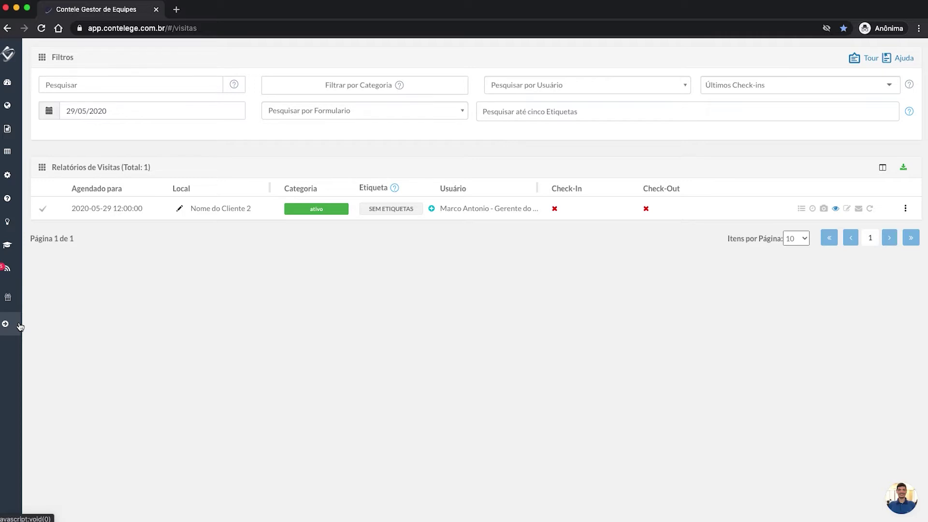
Step: Open the Formulários page in the Configurações area and dismiss its introductory tour
left_click(19, 326)
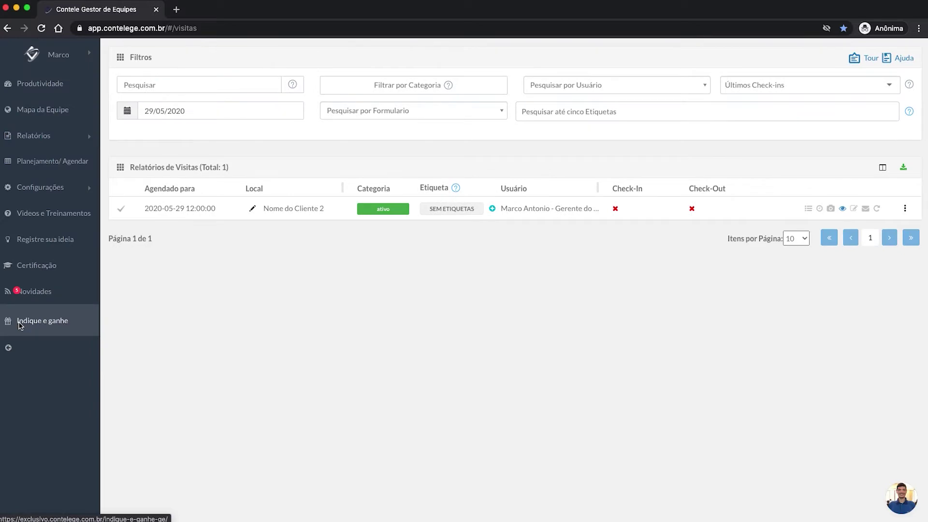
left_click(46, 187)
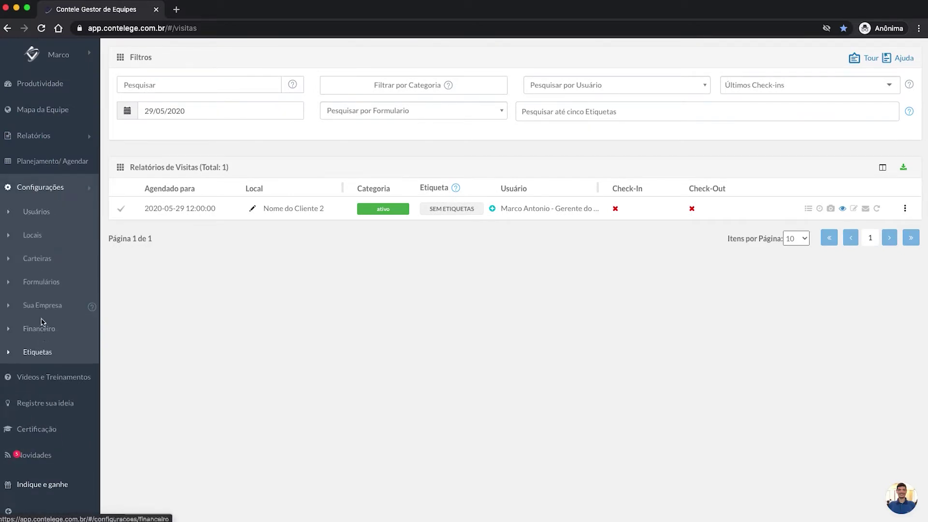
left_click(39, 283)
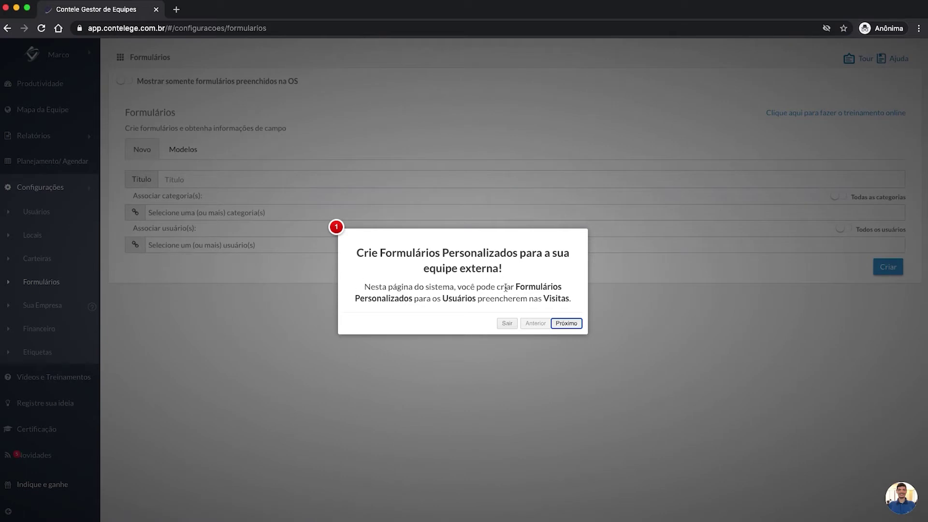
left_click(511, 324)
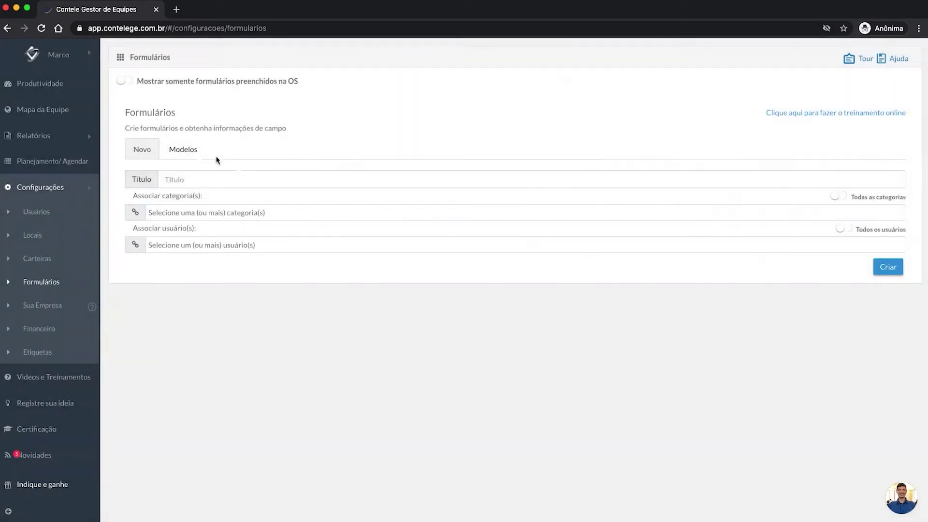
Step: Look at the Modelos view of the forms page and return to creating a new form
left_click(182, 149)
left_click(147, 151)
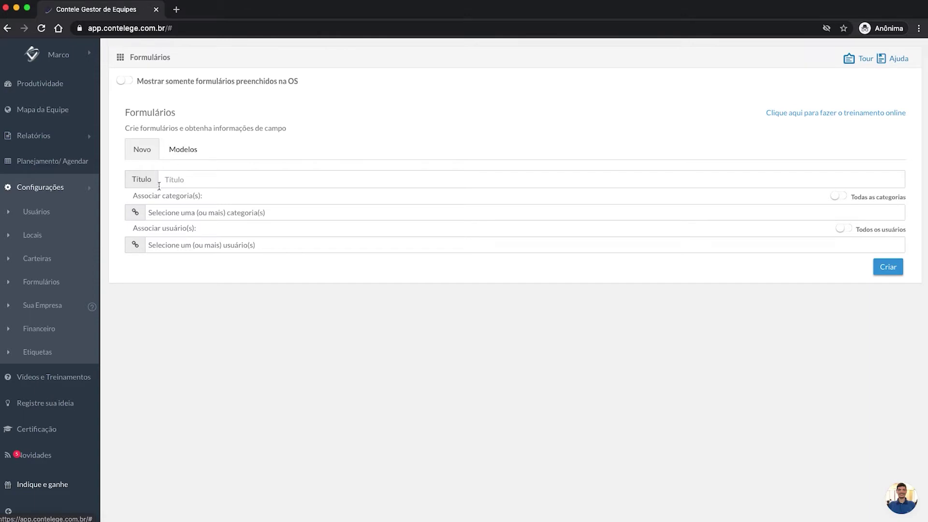
left_click(189, 153)
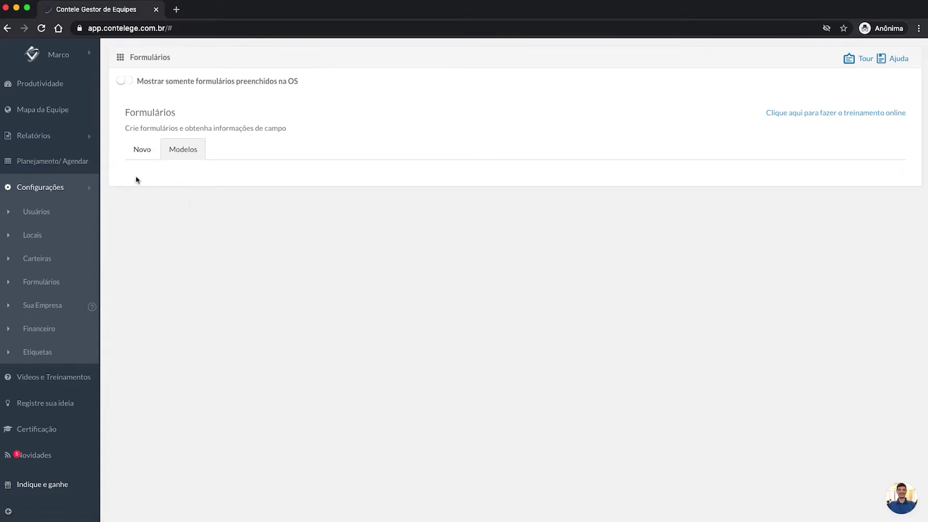
left_click(145, 150)
Step: Create a new form titled "Meu primeiro Formulário" without associating categories or users
left_click(211, 178)
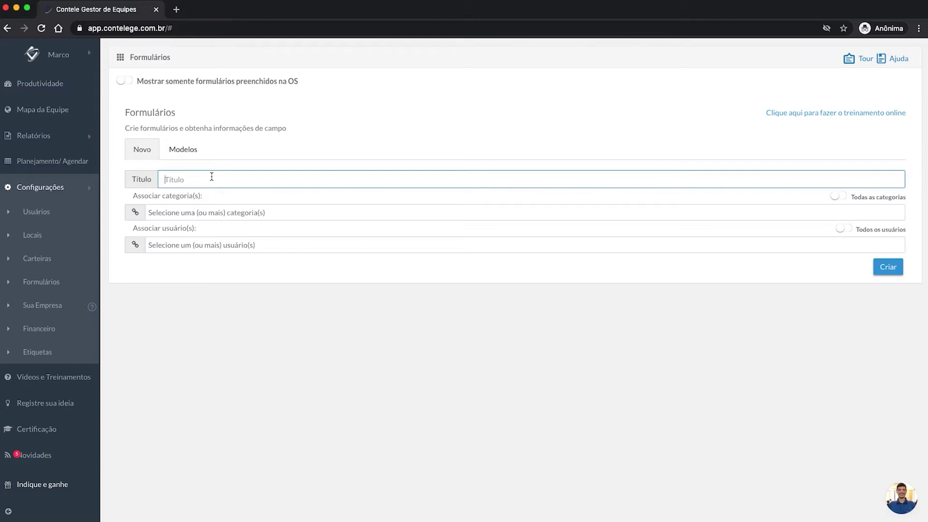
type("Meu primiiro Formulário")
key("Tab")
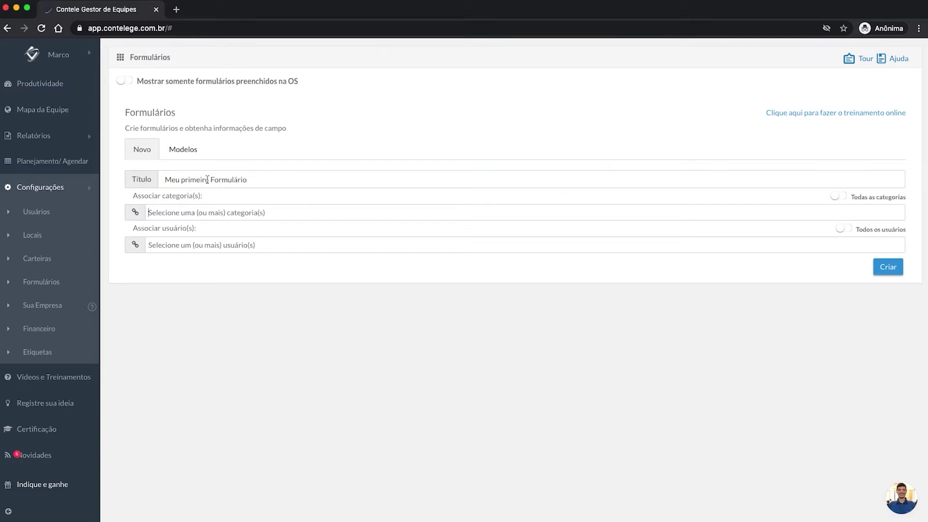
left_click_drag(169, 195, 182, 242)
left_click(777, 218)
left_click(888, 269)
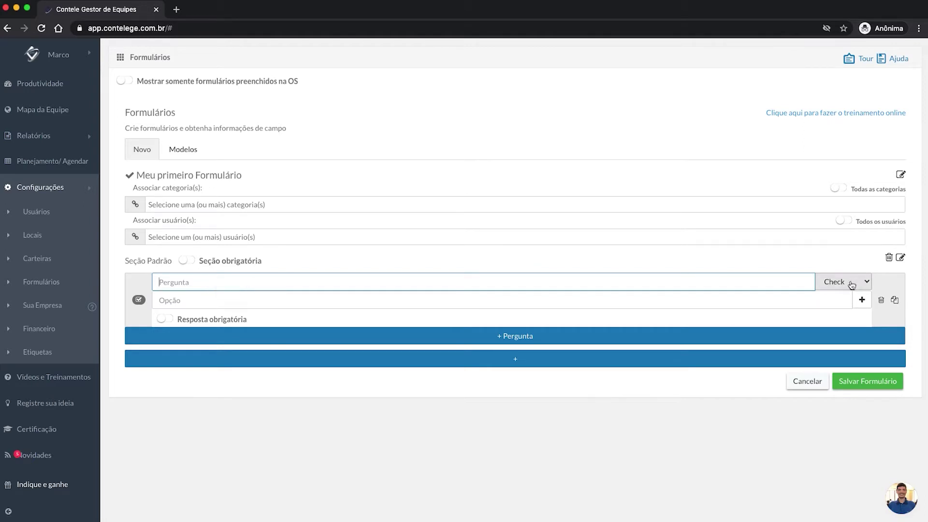
Step: Give the first Check-type question two blank answer options and title it "Check"
left_click(280, 307)
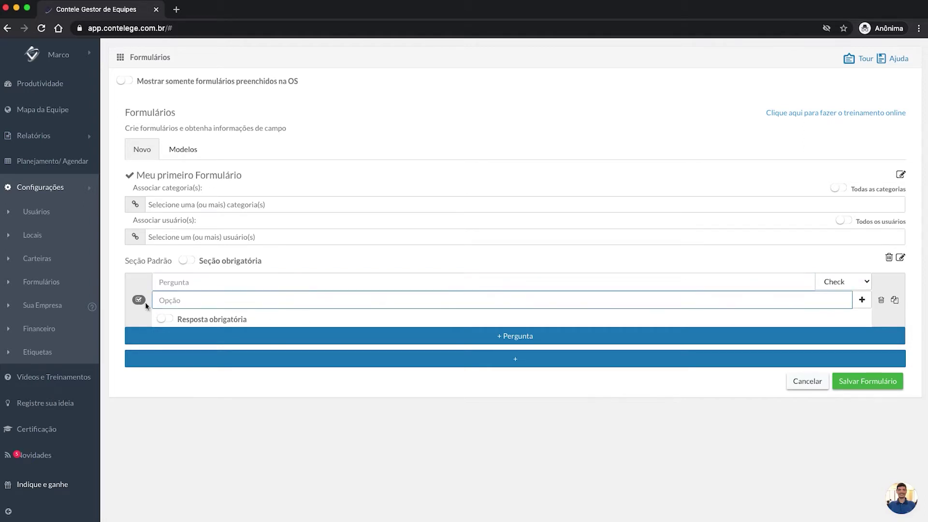
key("Return")
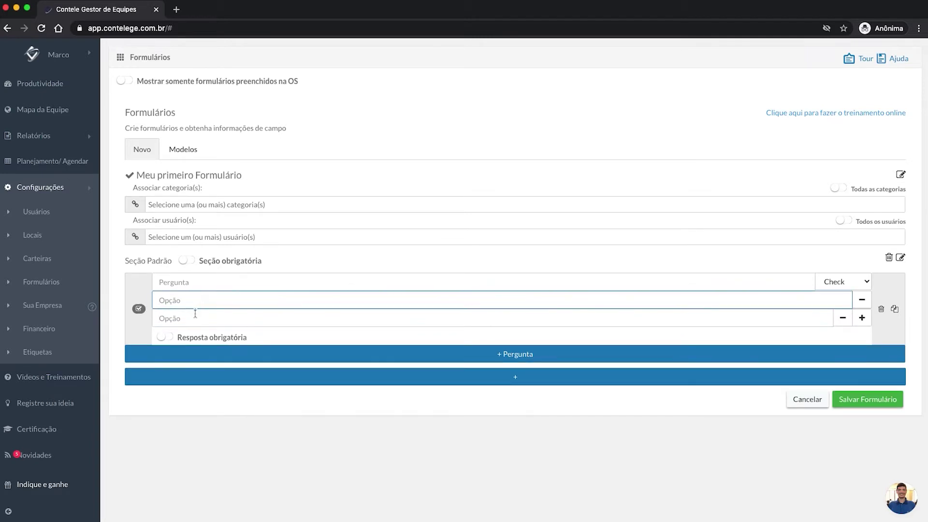
left_click(862, 317)
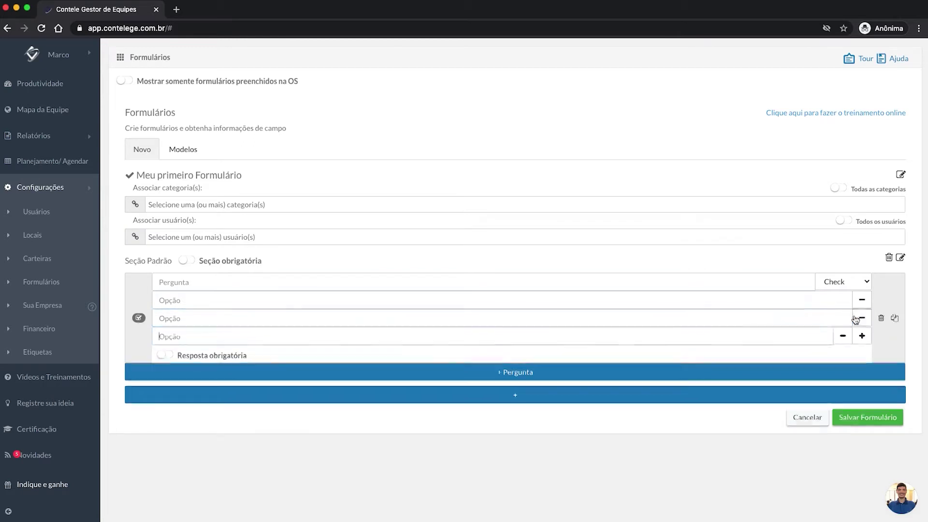
left_click(843, 336)
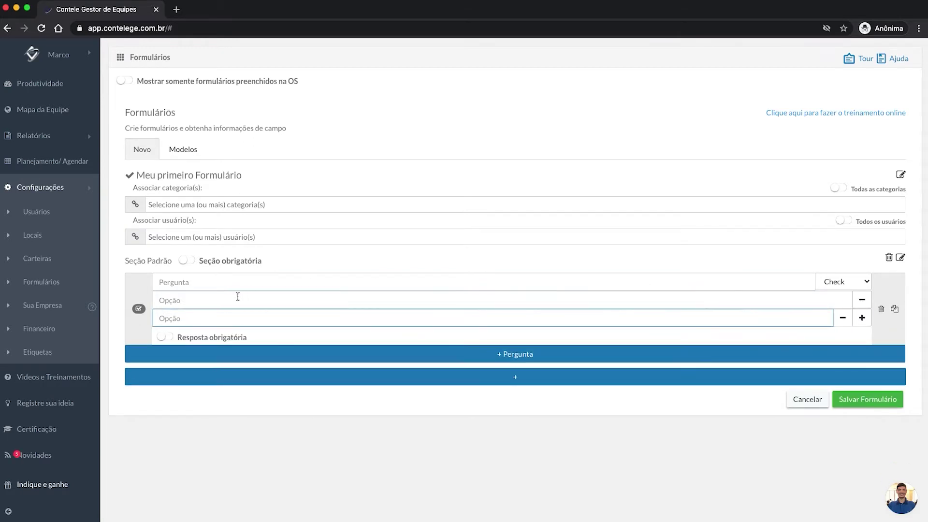
left_click(224, 315)
left_click(232, 304)
left_click(256, 282)
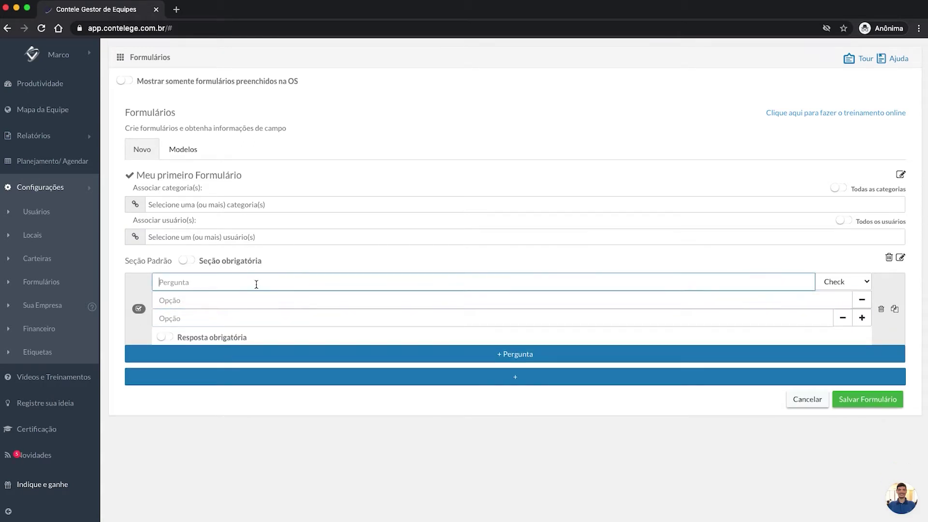
type("Check")
Step: Add a second question of type Numérico titled "Quantida"
left_click(644, 355)
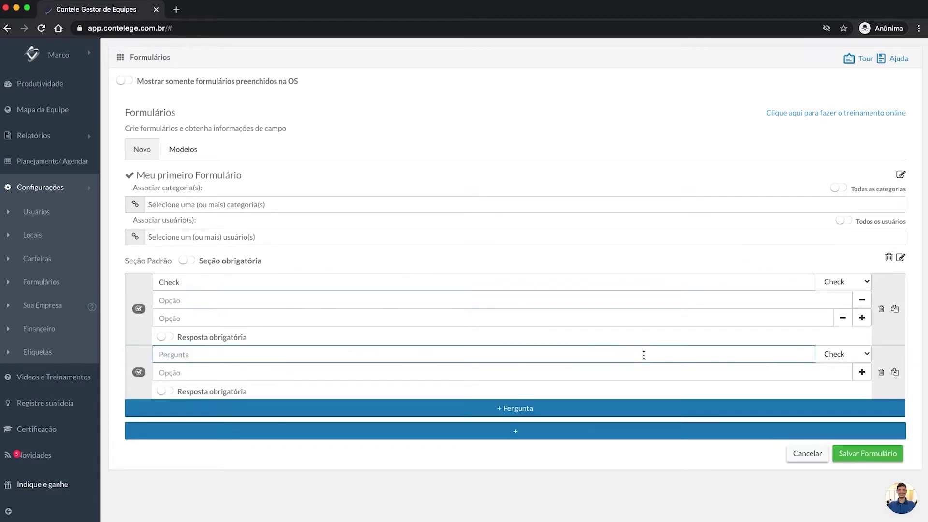
left_click(853, 356)
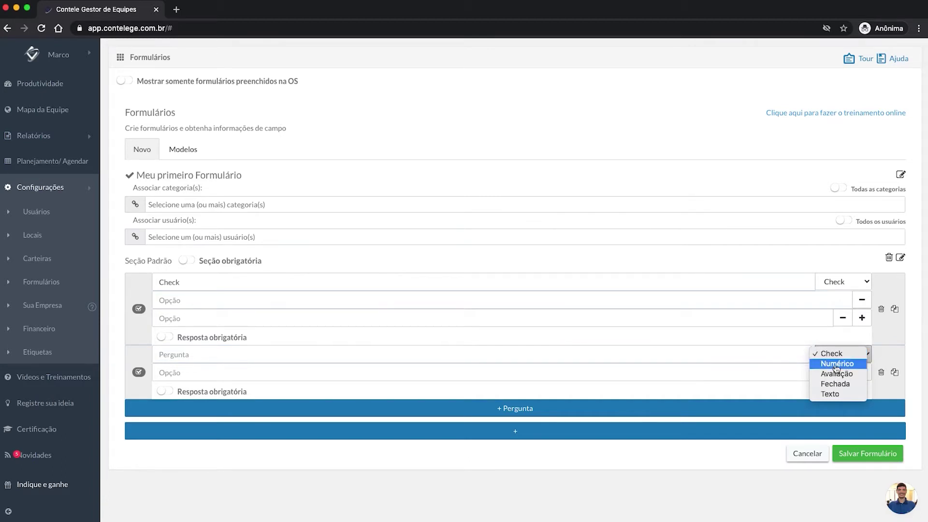
left_click(836, 363)
left_click(300, 355)
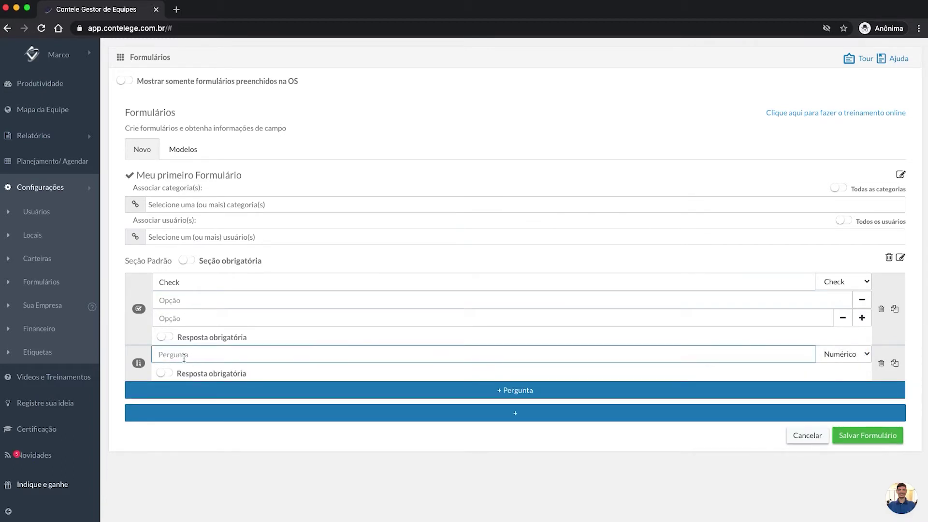
type("Quantida")
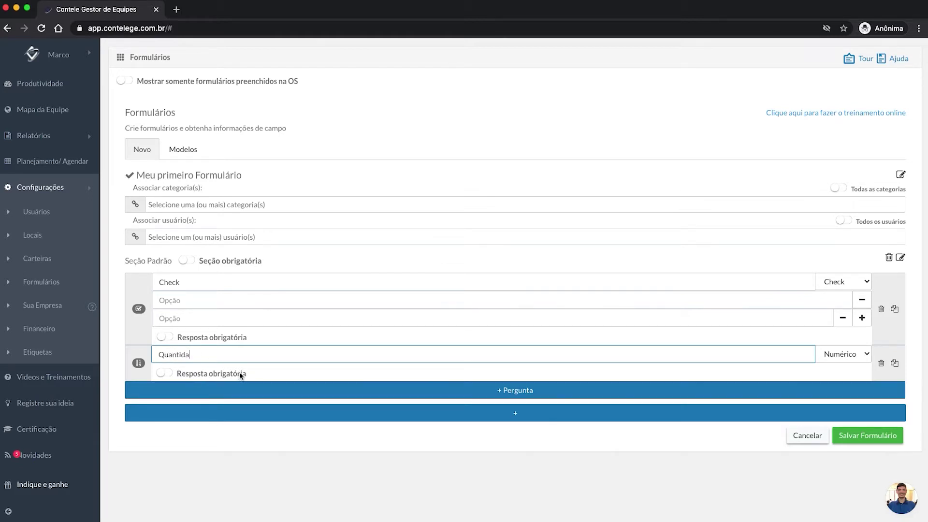
left_click(856, 358)
Step: Add a third question to the default section and set its type to Avaliação
left_click(626, 389)
left_click(628, 393)
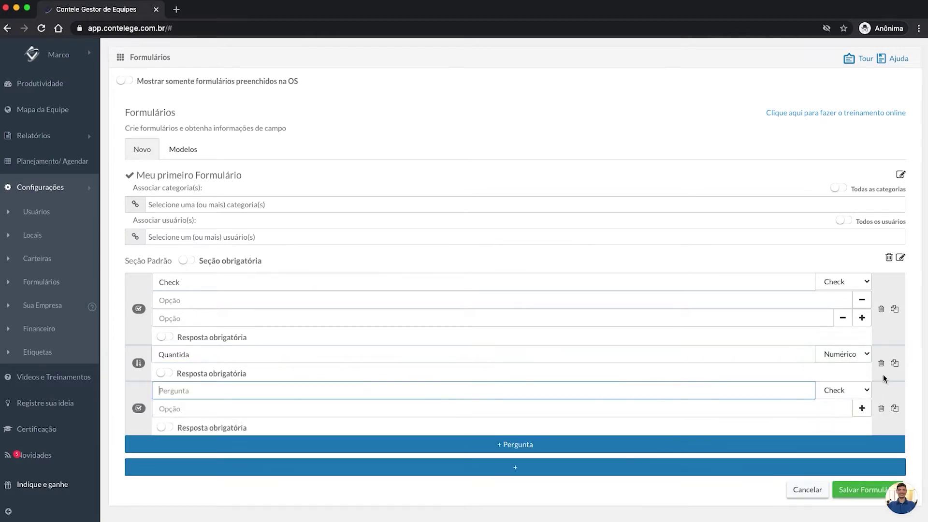
left_click(856, 389)
left_click(837, 411)
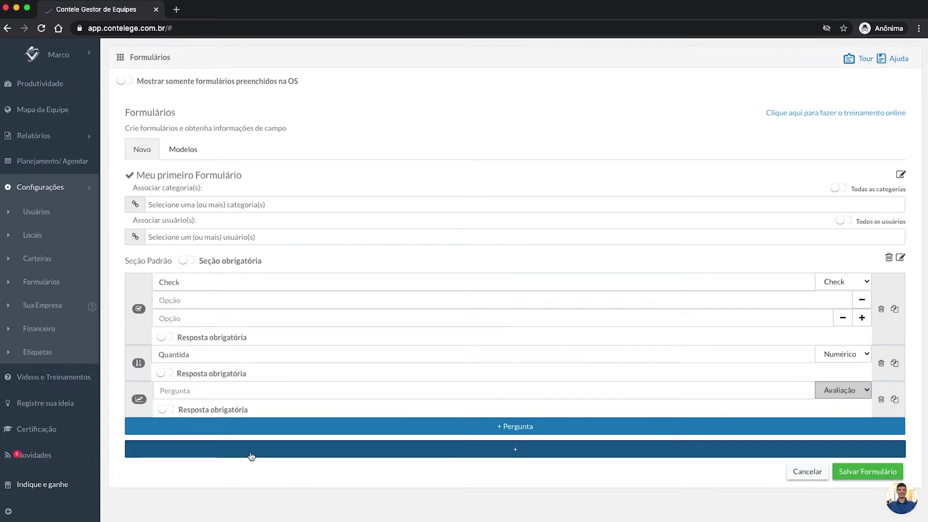
left_click(198, 386)
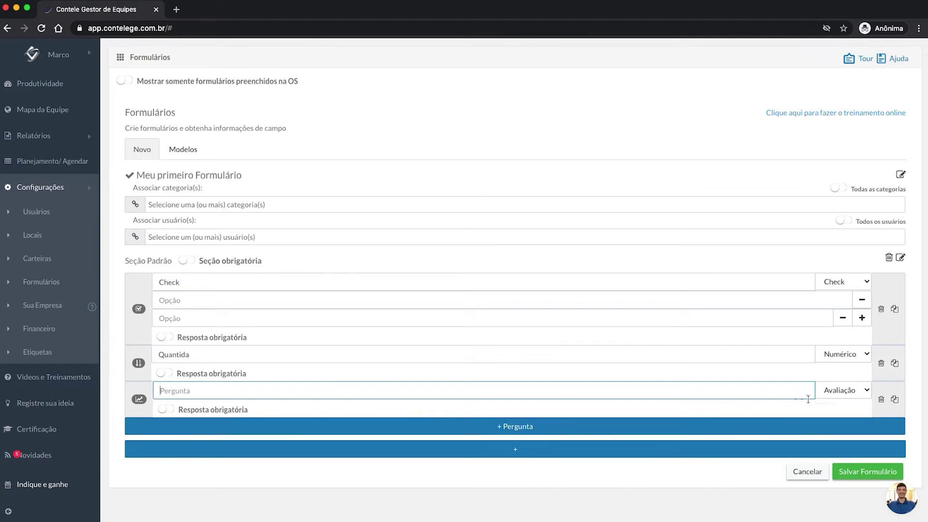
Step: Change the third question's type to Fechada and extend it to three blank answer options
left_click(843, 390)
left_click(839, 401)
left_click(395, 389)
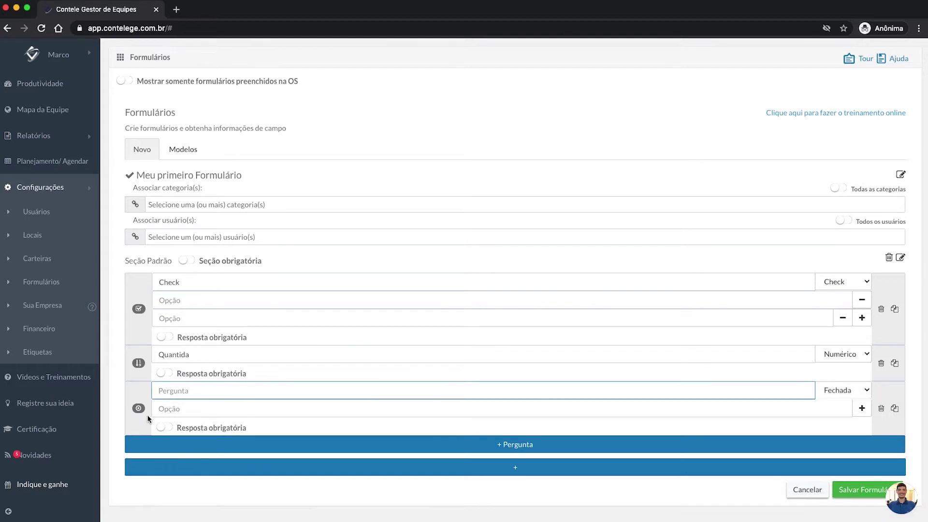
left_click(177, 409)
left_click(862, 408)
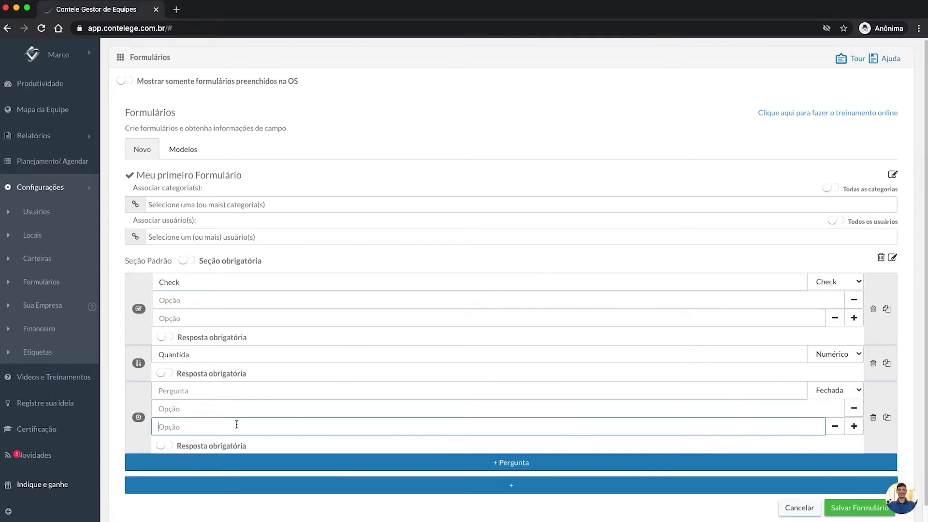
left_click(239, 412)
left_click(627, 419)
left_click(854, 426)
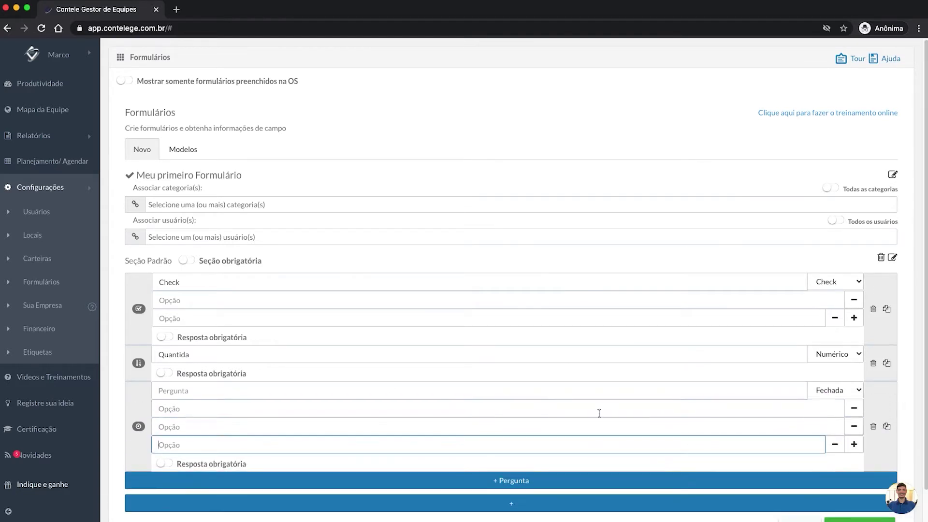
Step: Name the closed question's first two options "Sim" and "Não" and remove the empty third option
left_click(243, 406)
type("Sim")
key("Tab")
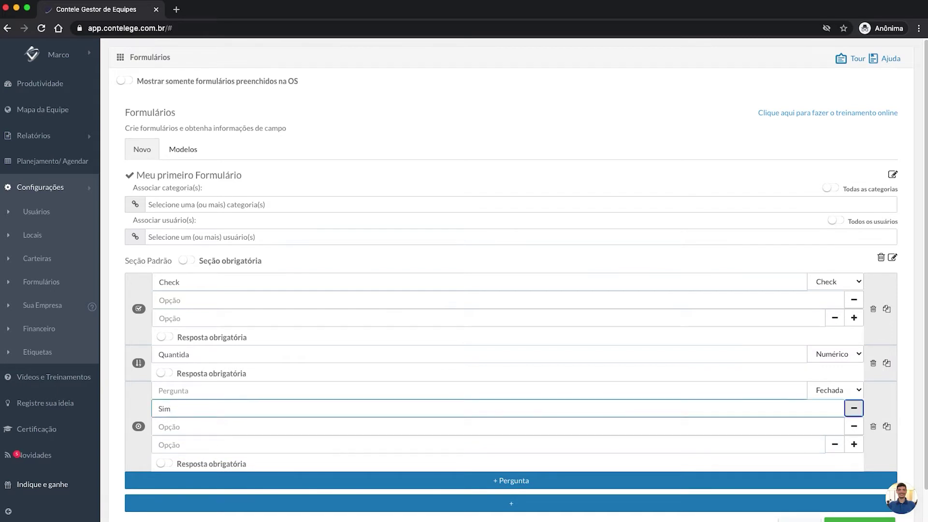
left_click(337, 423)
type("Não")
key("Tab")
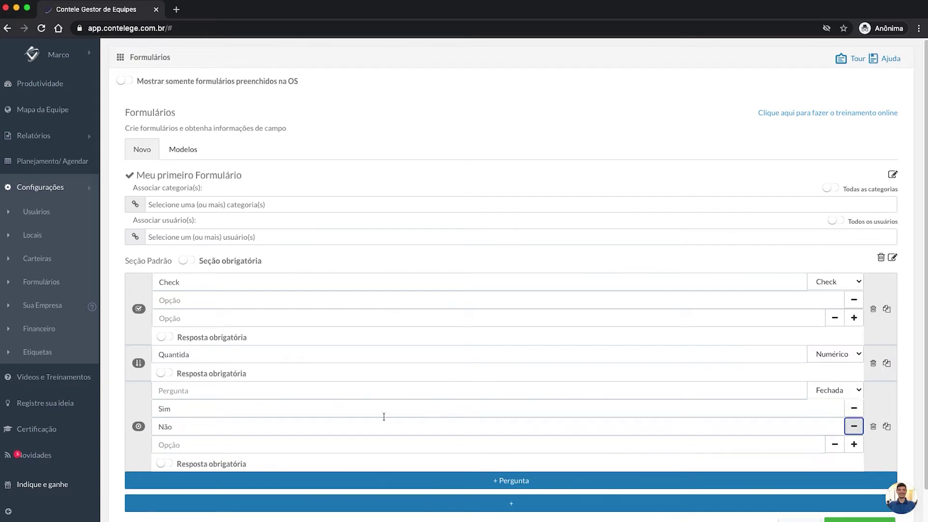
left_click(357, 448)
left_click(837, 447)
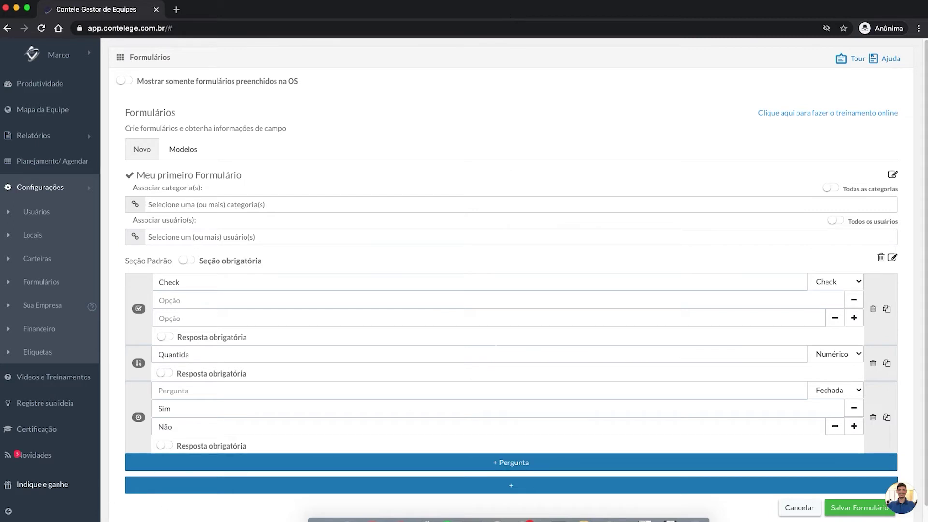
Step: Change the third question's type to Texto and enable Multiplas linhas for it
scroll(628, 385, "down", 1)
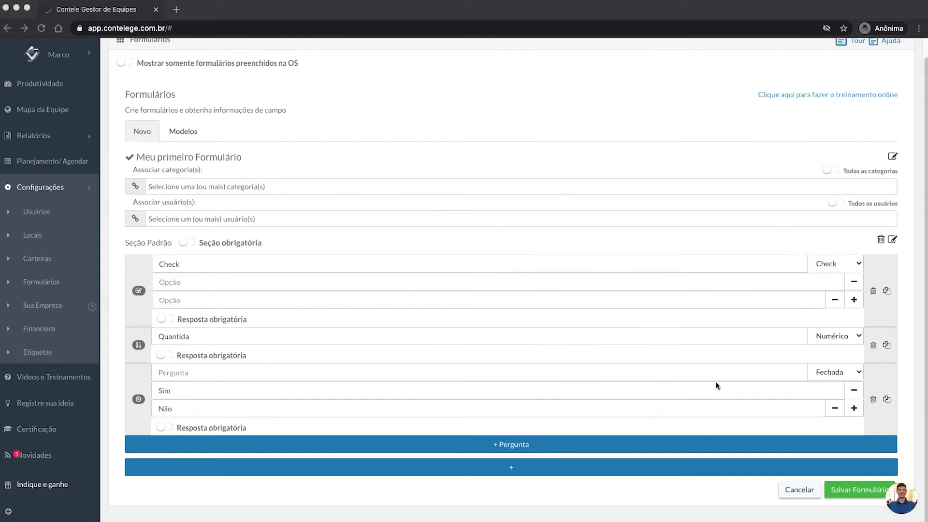
left_click(826, 374)
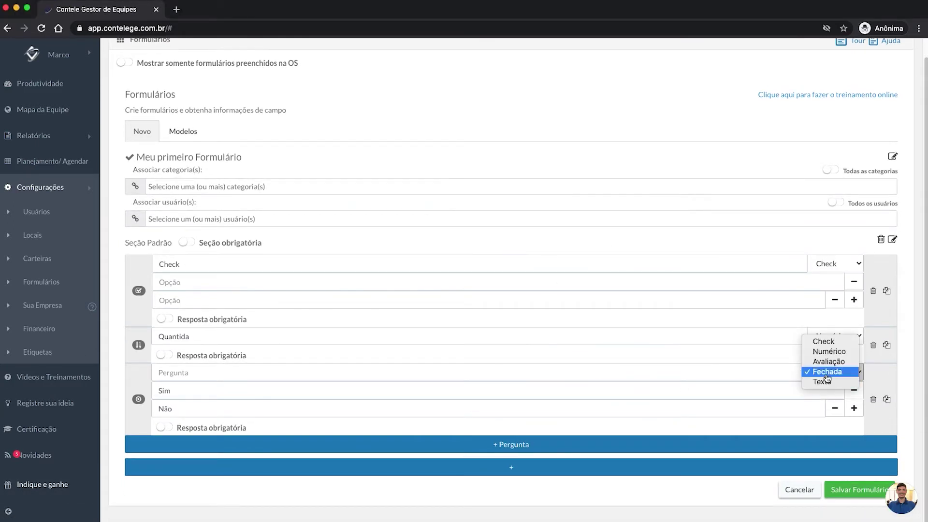
left_click(823, 381)
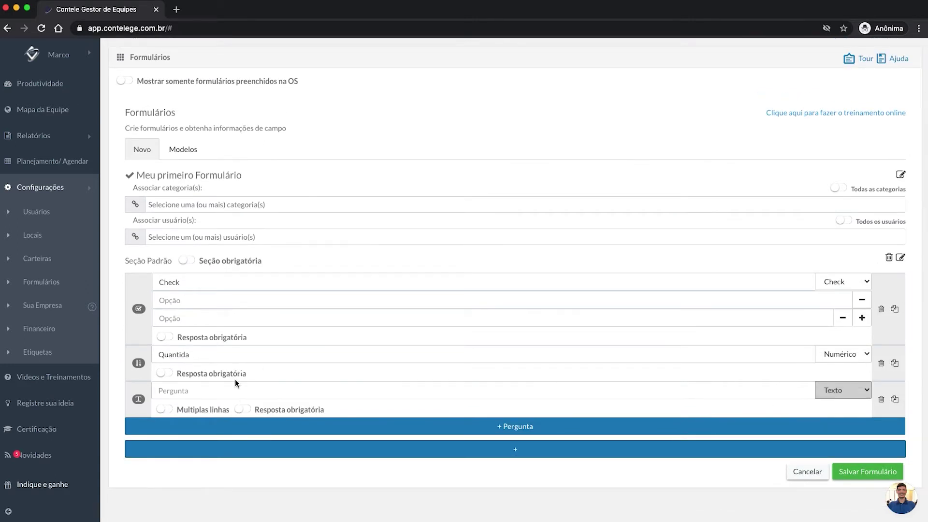
left_click(240, 393)
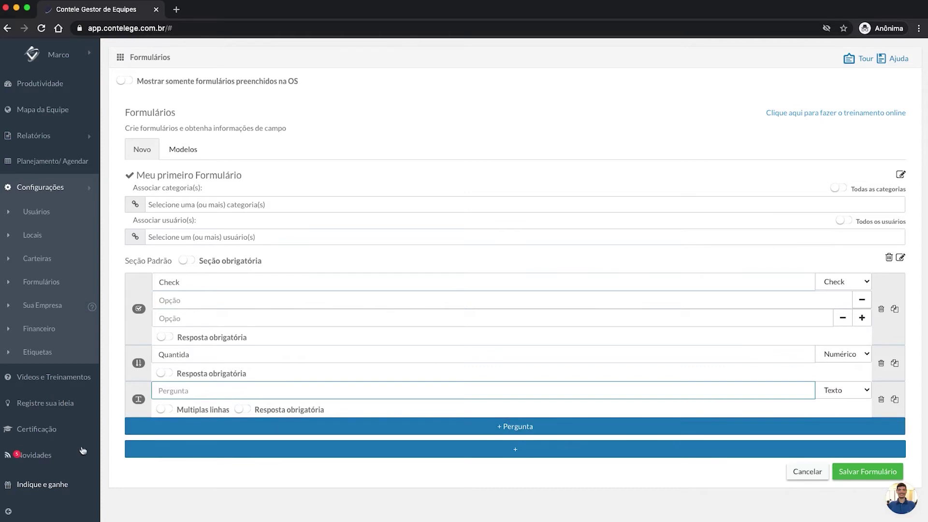
left_click(163, 410)
left_click(167, 413)
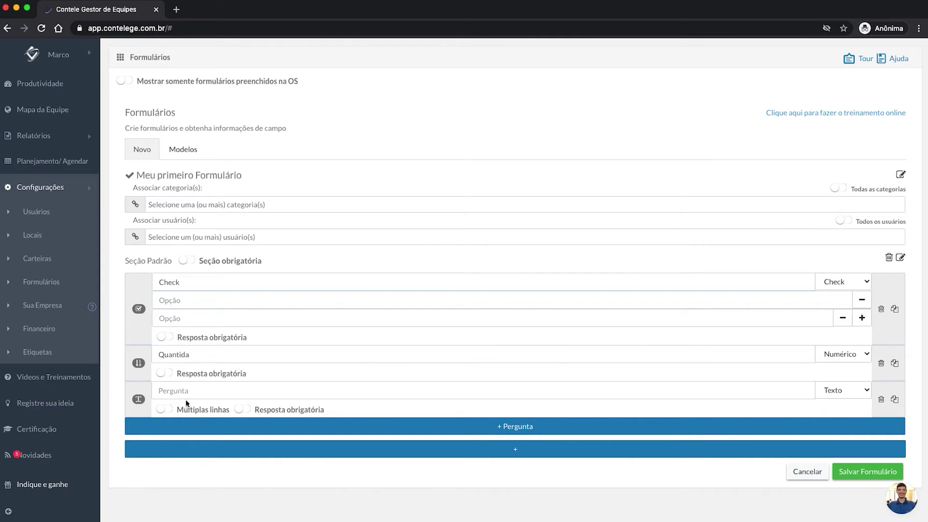
left_click(165, 410)
Step: Switch Resposta obrigatória on and back off for the "Check" and "Quantida" questions
left_click(165, 337)
left_click(167, 338)
left_click(167, 374)
left_click(163, 373)
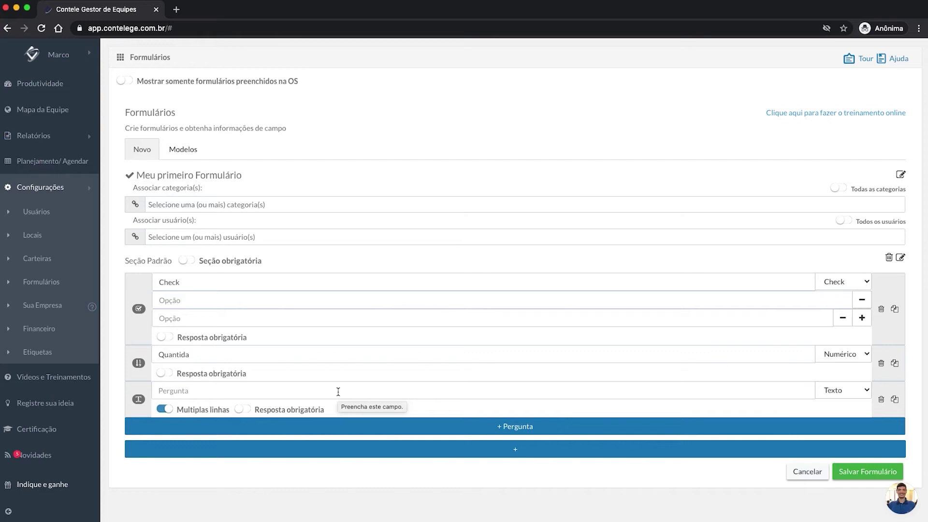
Step: Add a second section named "Seção 2" to the form, below Seção Padrão
left_click(503, 457)
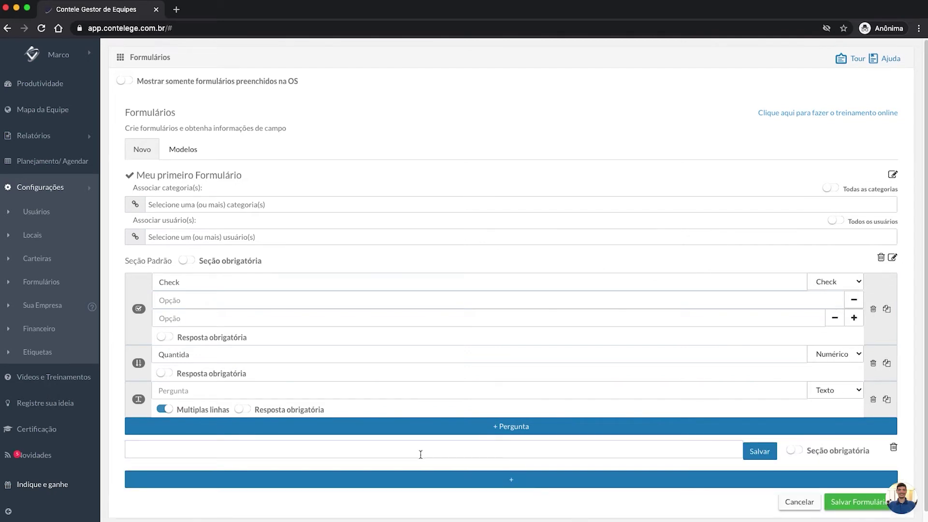
left_click(421, 454)
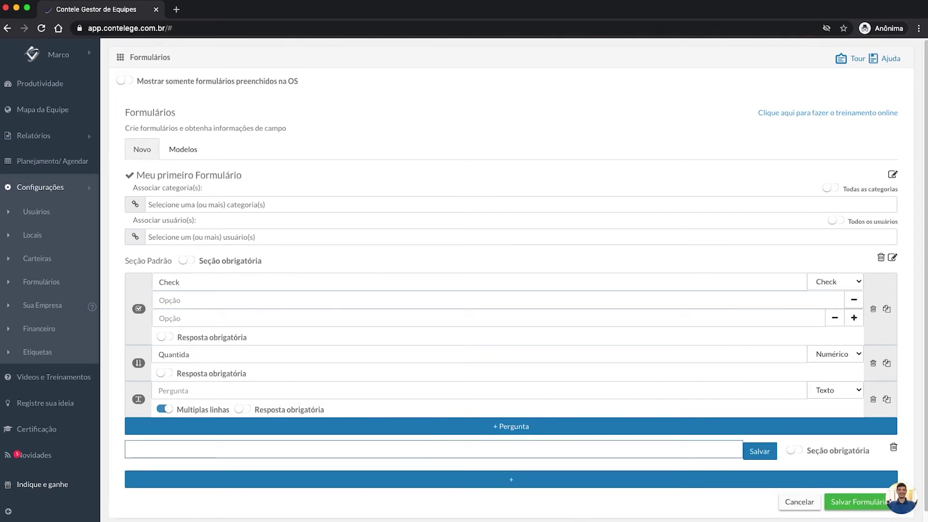
type("Seção 2")
key("Return")
scroll(454, 400, "down", 2)
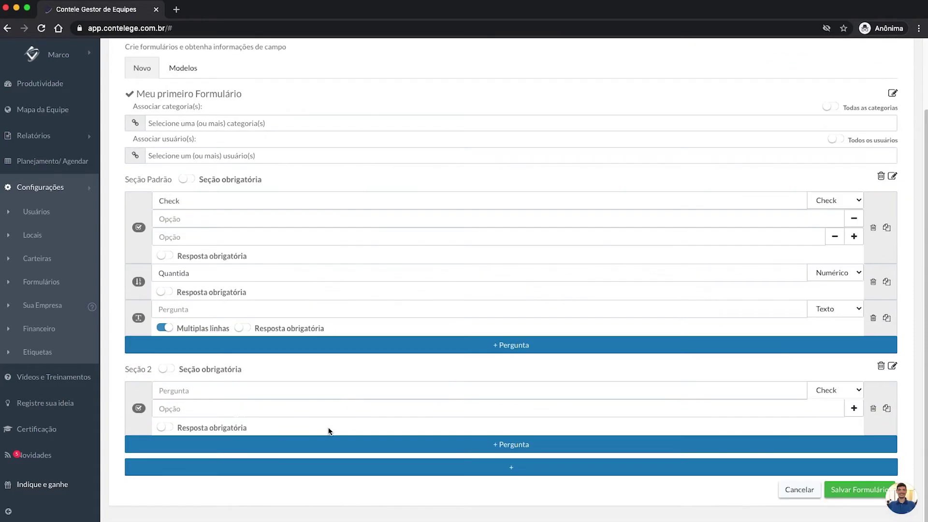
left_click(162, 398)
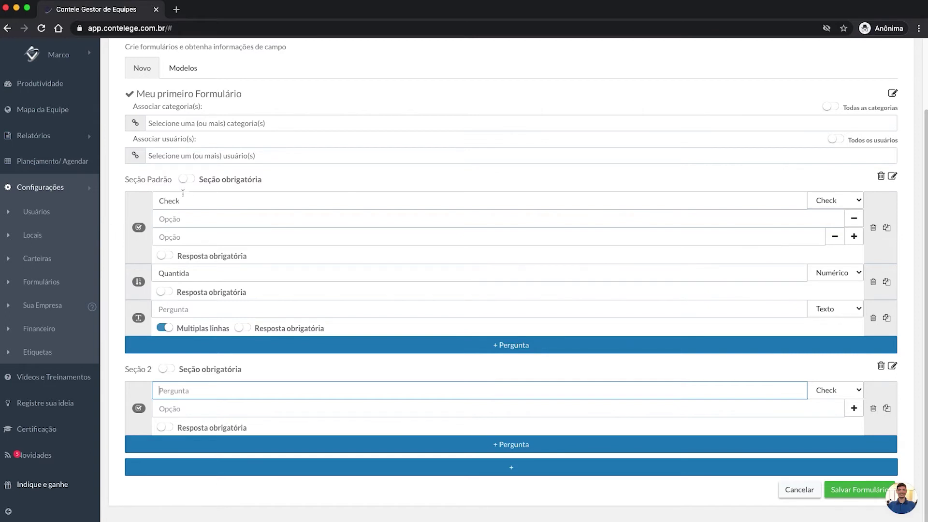
Step: Switch Seção obrigatória on and back off for both Seção Padrão and Seção 2
scroll(182, 193, "up", 3)
left_click(187, 261)
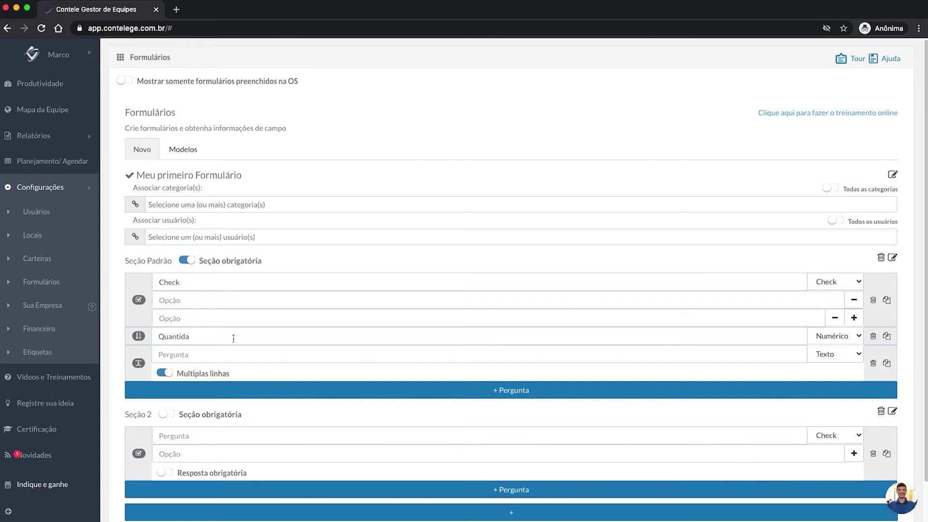
left_click(184, 260)
left_click(168, 454)
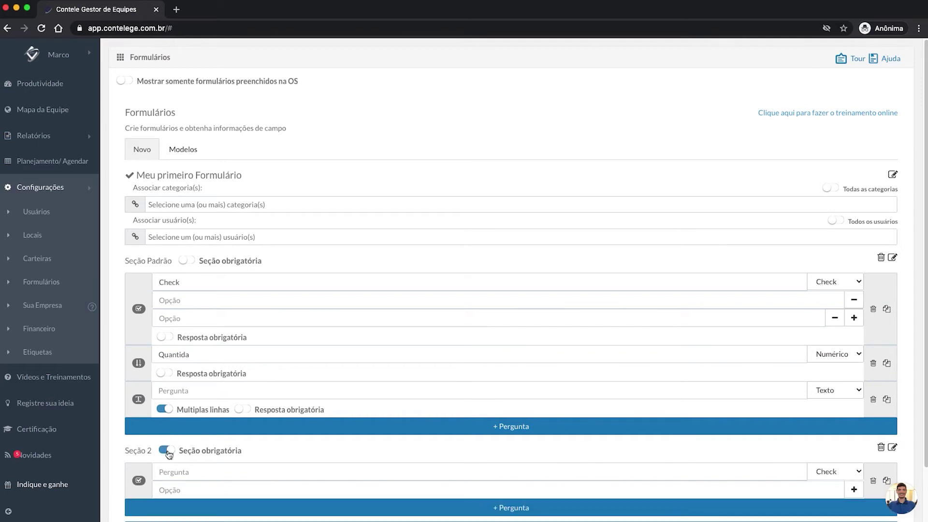
left_click(169, 453)
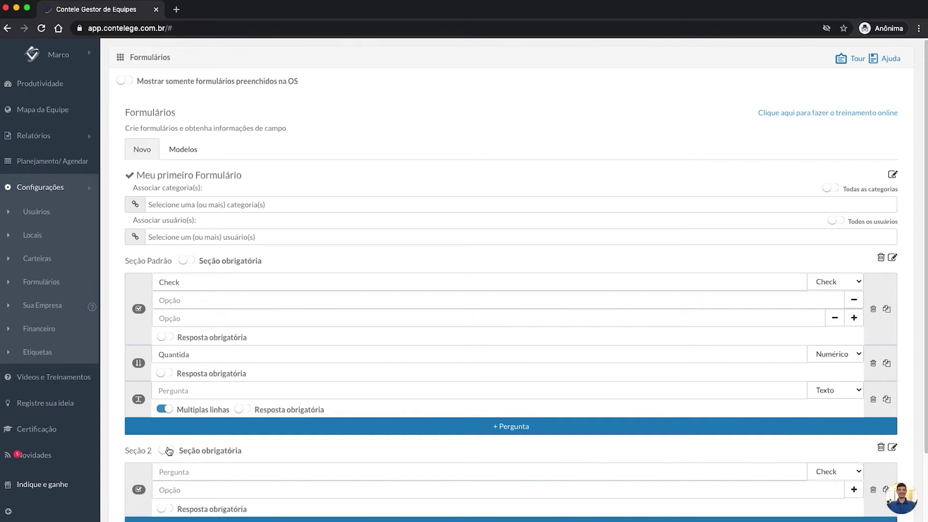
Step: Rename the "Check" question to "1.0 Primeira pergunta" and give it the four options A, B, C and D
scroll(362, 345, "down", 2)
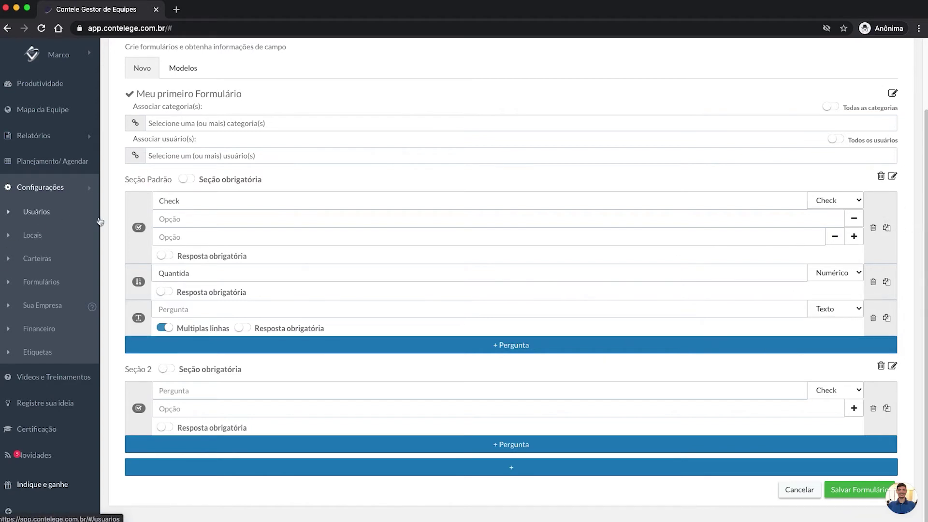
left_click(188, 201)
left_click(176, 221)
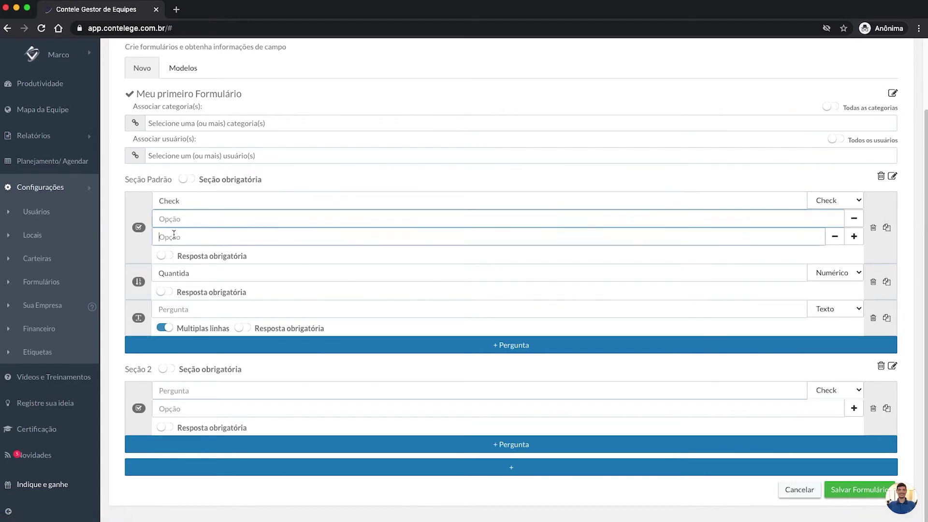
left_click(159, 200)
double_click(159, 200)
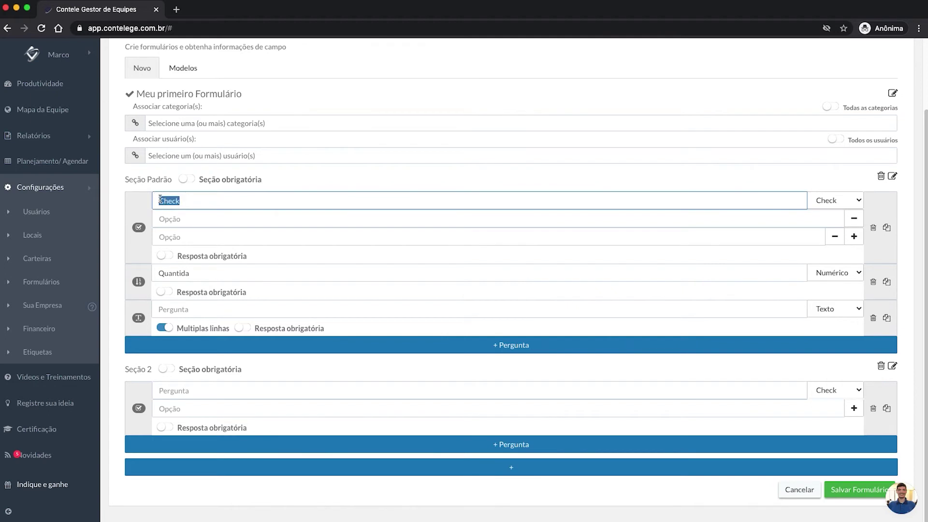
type("1.")
type("Primeira pergunta\tA\tB C D")
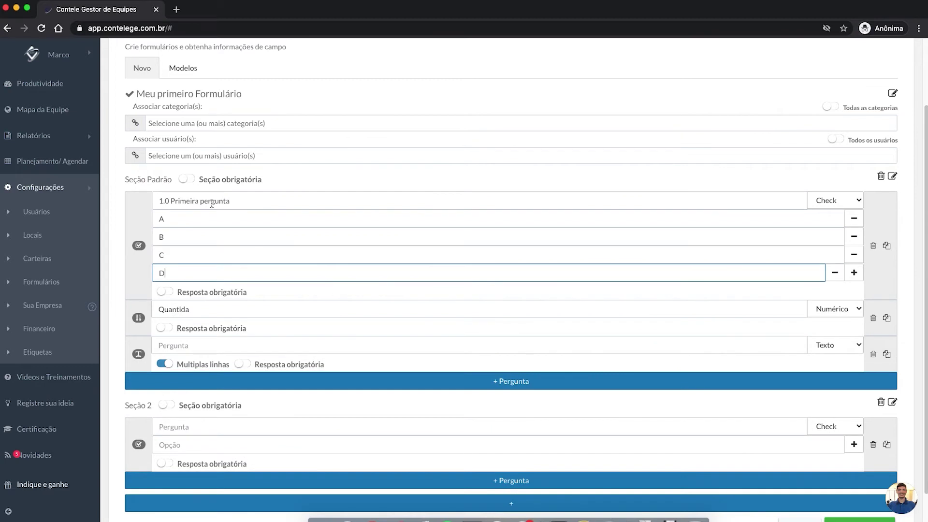
left_click(212, 201)
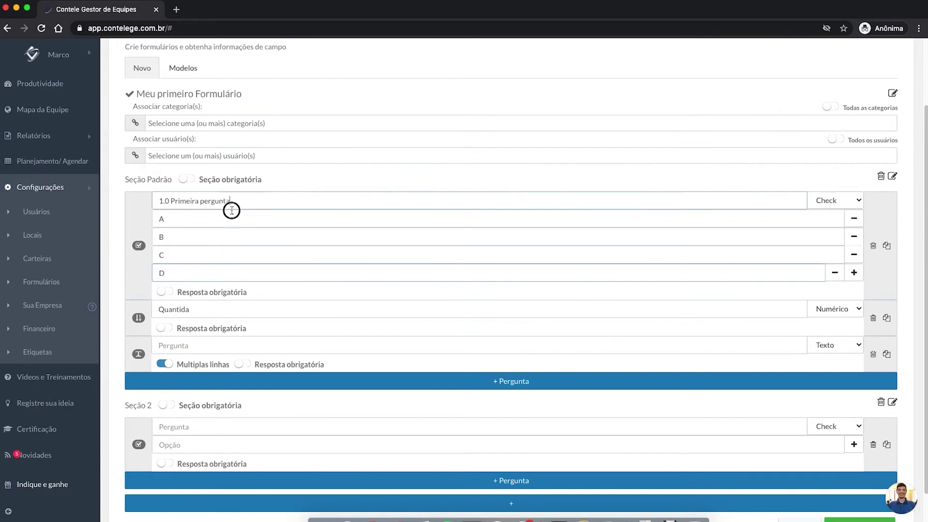
Step: Duplicate the "1.0 Primeira pergunta" question and move the copy directly below the original
left_click(888, 247)
left_click(166, 400)
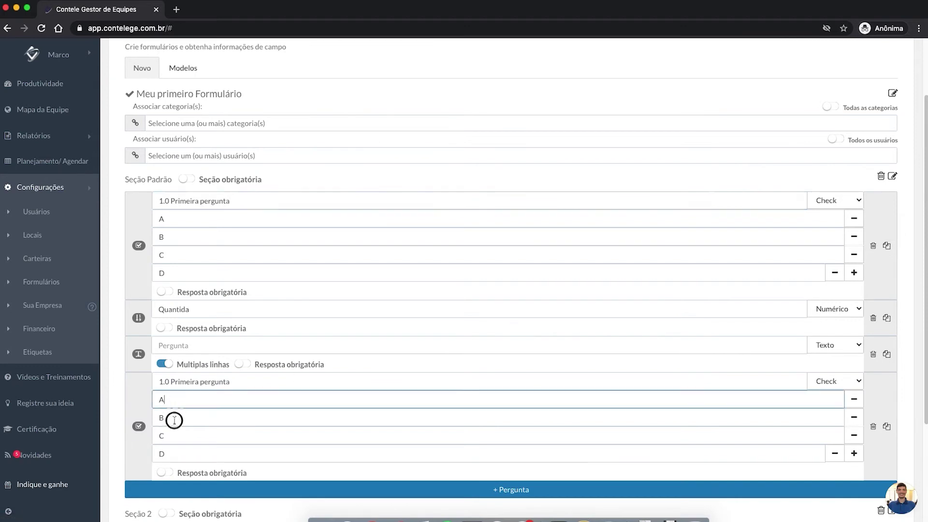
mouse_move(134, 399)
left_mouse_down()
mouse_move(135, 390)
mouse_move(136, 408)
left_mouse_up()
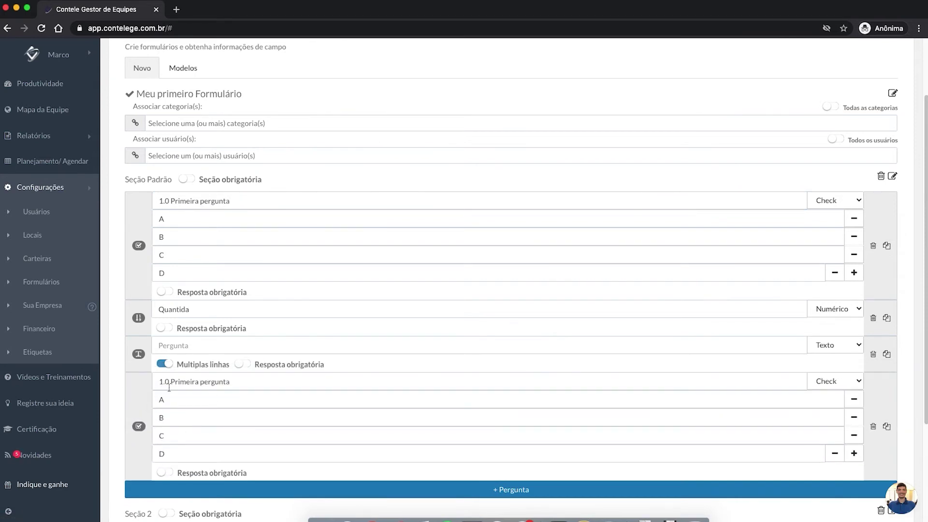
left_click(173, 382)
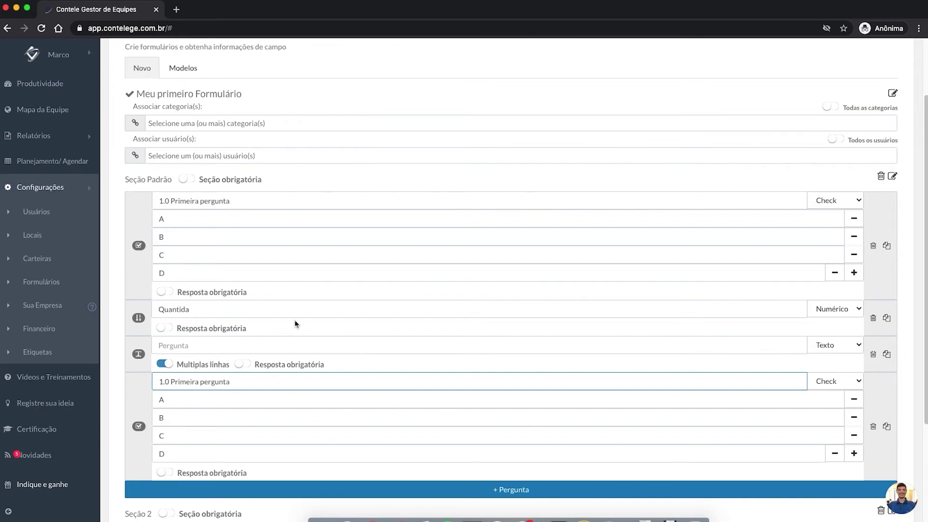
left_click_drag(140, 397, 140, 334)
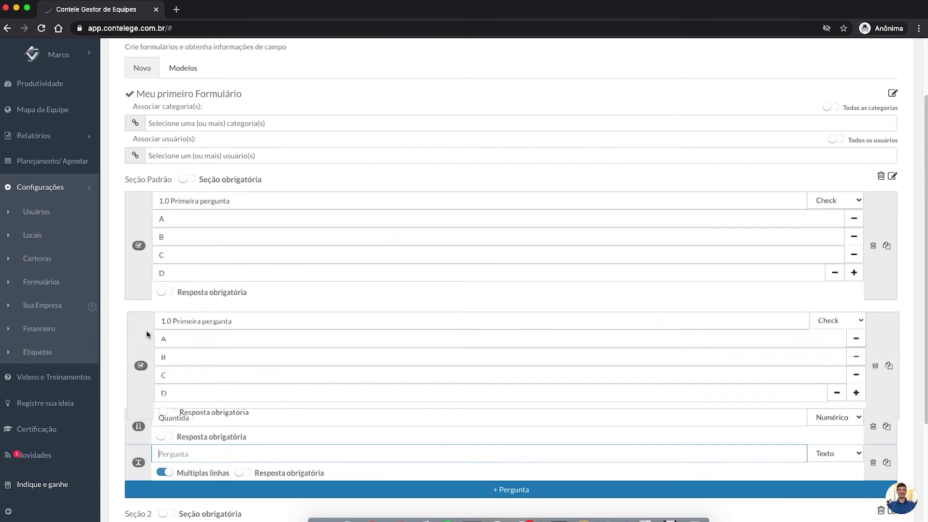
Step: Delete the duplicated "1.0 Primeira pergunta" question and the "Quantida" question from Seção Padrão
scroll(535, 367, "down", 3)
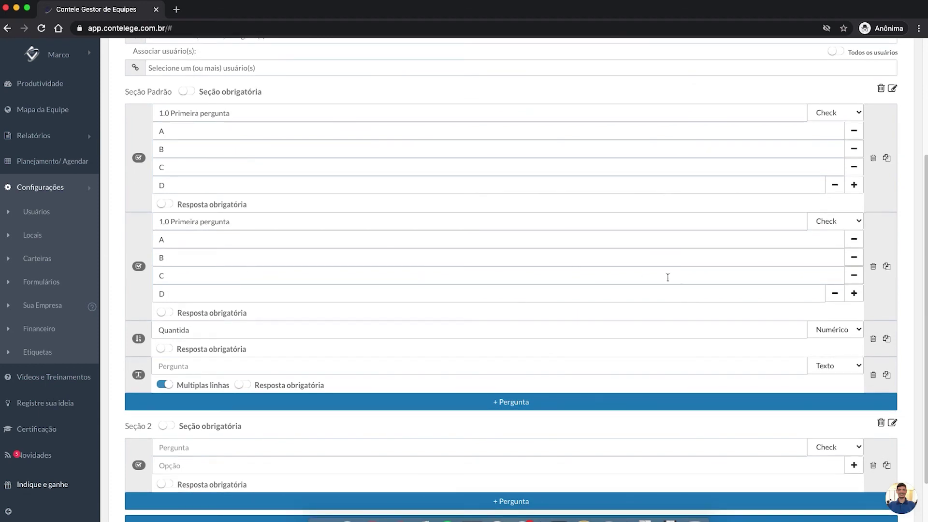
left_click(873, 266)
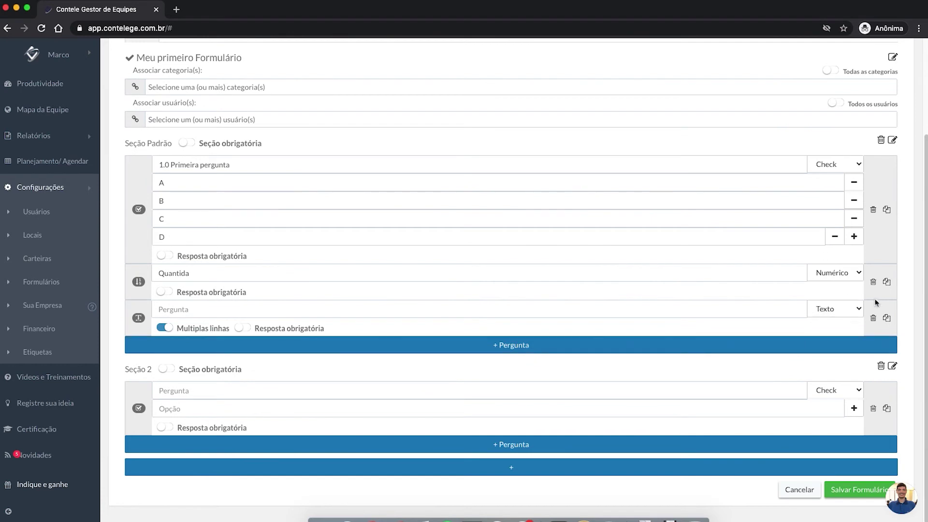
scroll(874, 318, "up", 1)
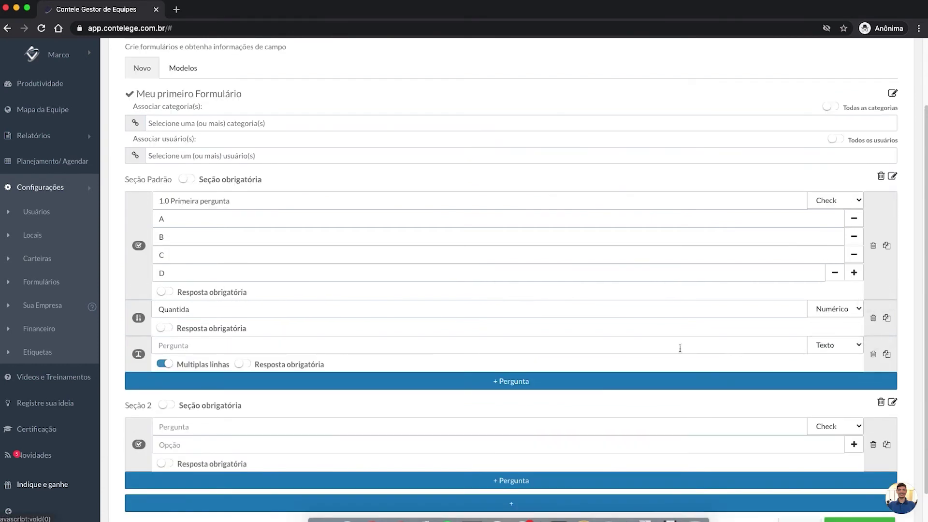
left_click(873, 354)
left_click(873, 317)
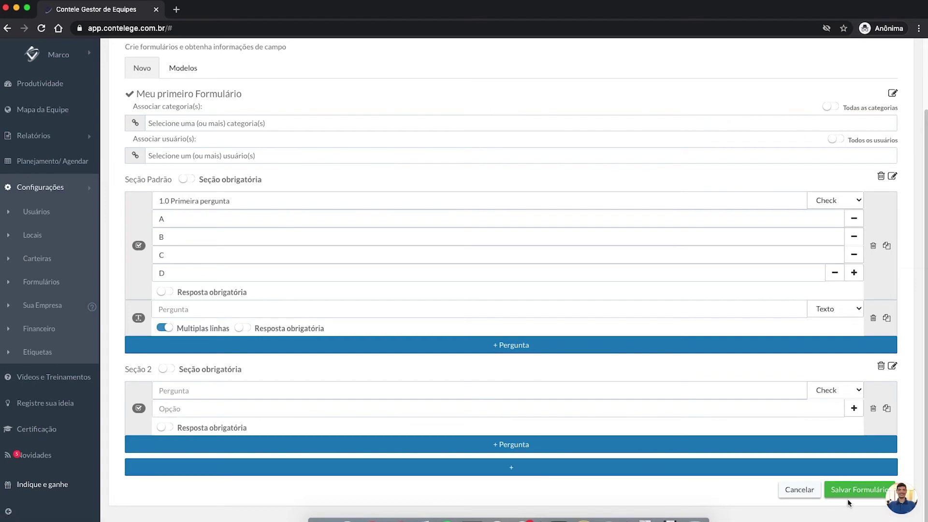
Step: Remove the blank Texto question and the blank question in Seção 2, and save the form
left_click(857, 487)
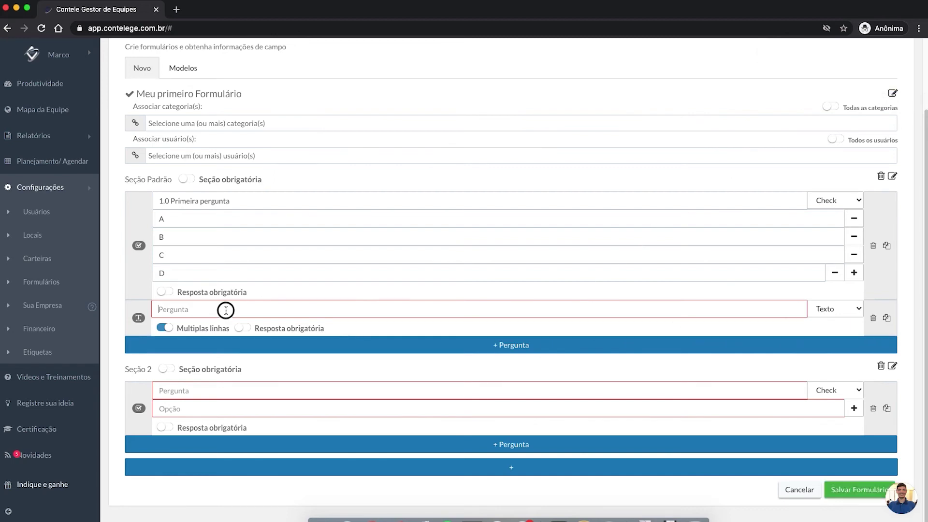
left_click(874, 319)
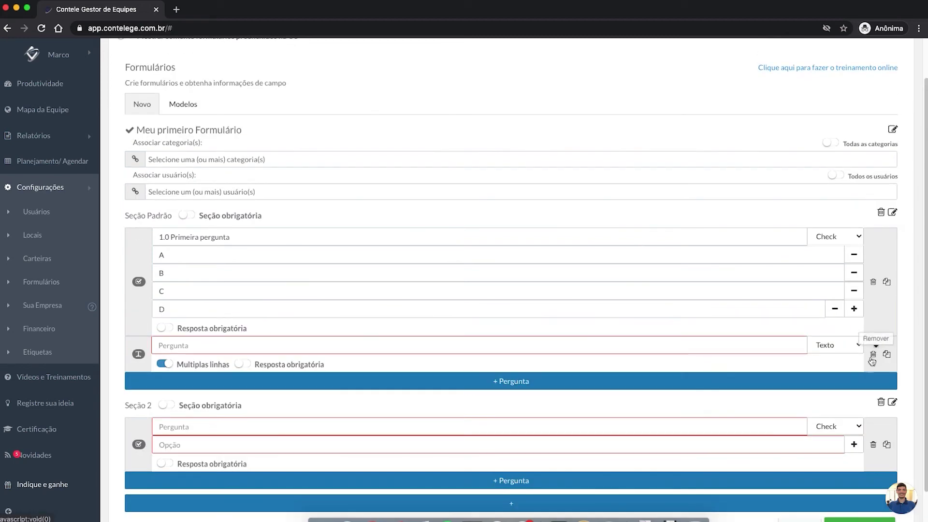
left_click(873, 446)
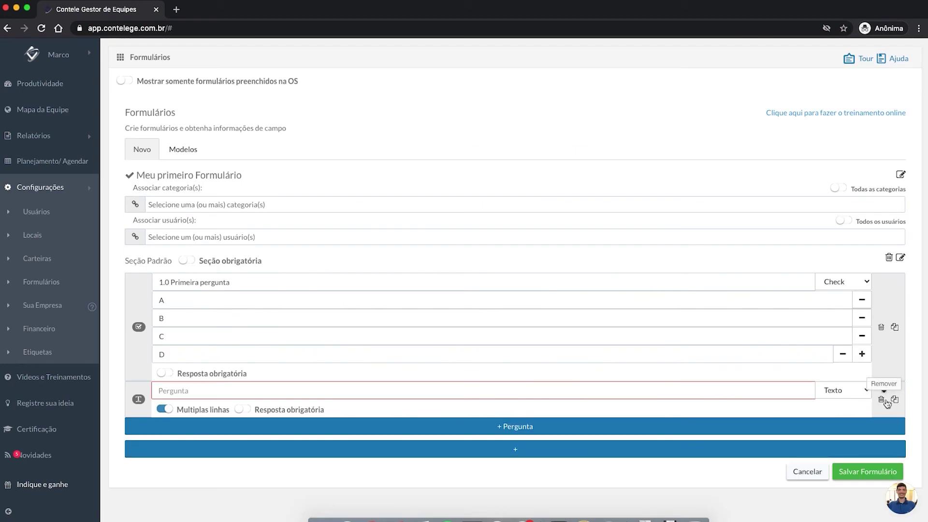
left_click(881, 400)
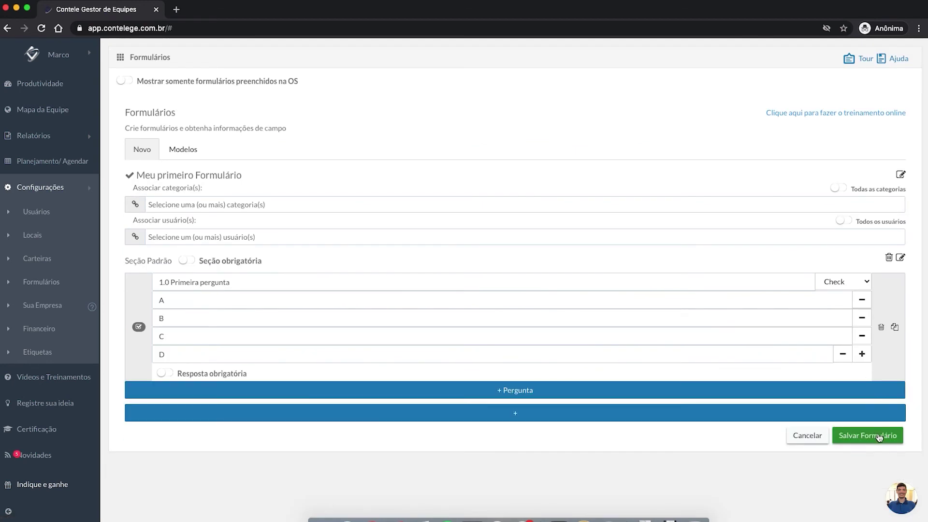
left_click(878, 436)
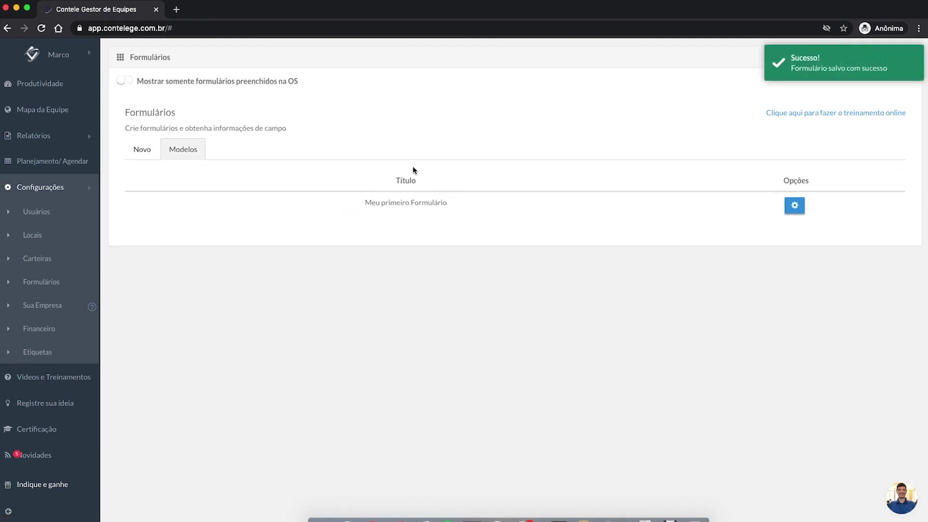
Step: Create a copy of the saved "Meu primeiro Formulário" template
left_click_drag(365, 202, 465, 203)
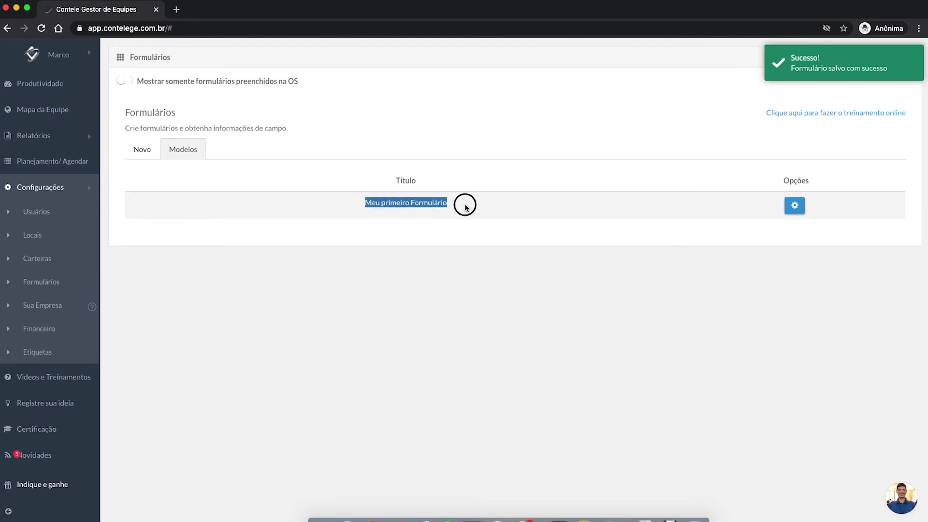
left_click(613, 321)
left_click(796, 212)
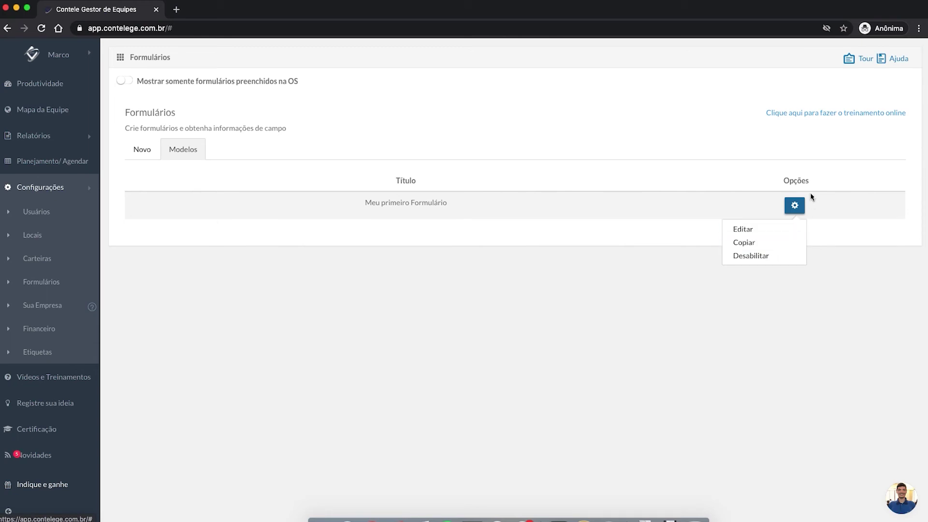
left_click(801, 180)
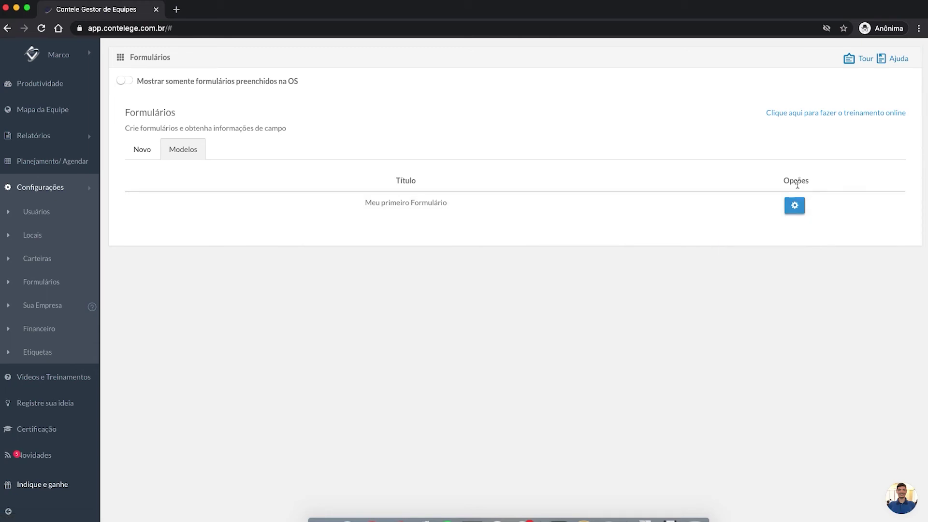
left_click(793, 208)
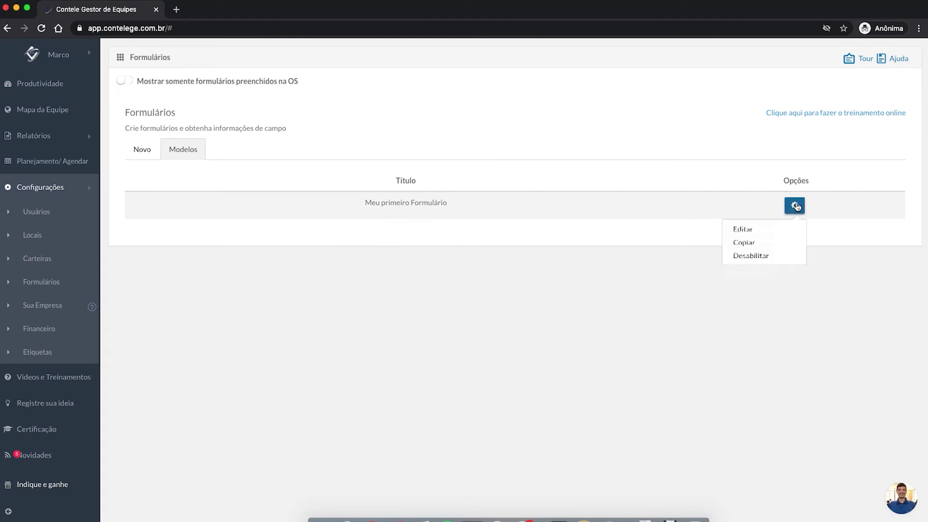
left_click(784, 240)
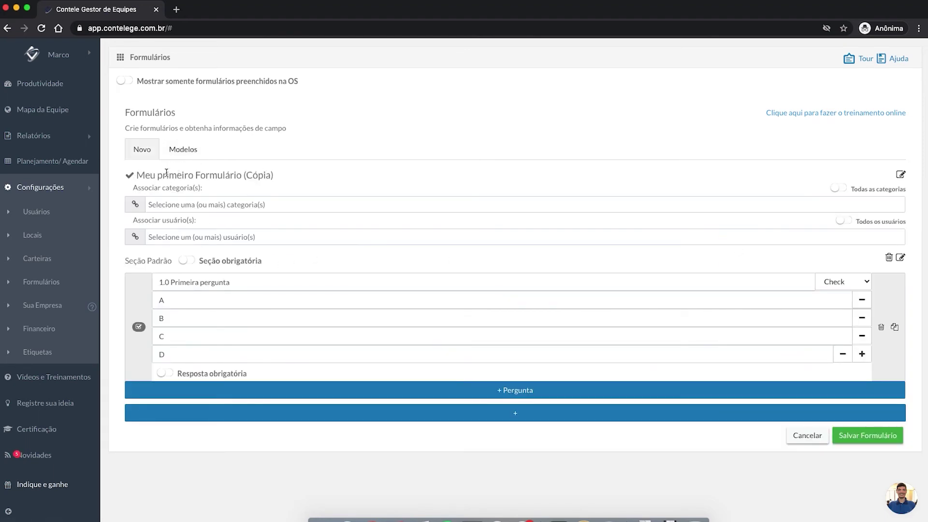
Step: Change the copied form's title to "Meu primeiro Formulário v2" and save it as a new form
left_click(900, 174)
key("BackSpace")
key("BackSpace")
key("BackSpace")
key("BackSpace")
key("BackSpace")
key("BackSpace")
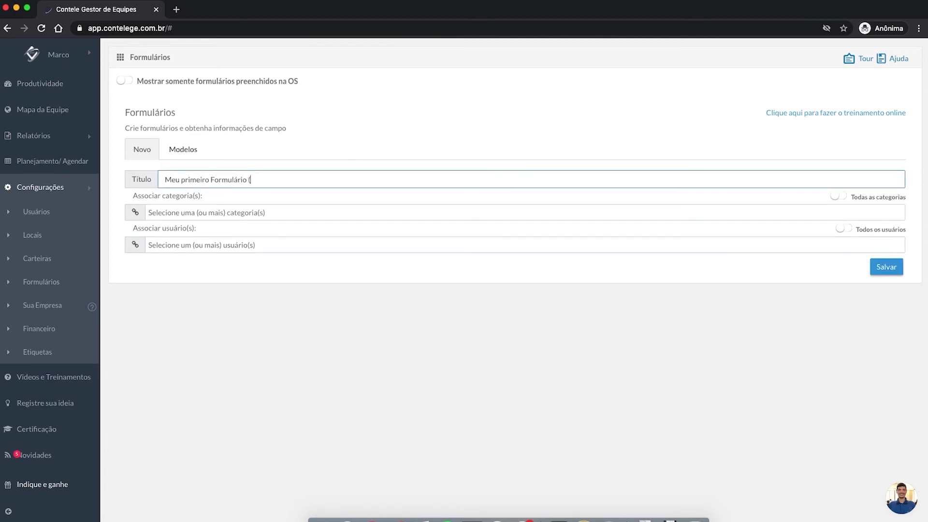
type("v2")
left_click_drag(240, 180, 277, 182)
left_click(183, 152)
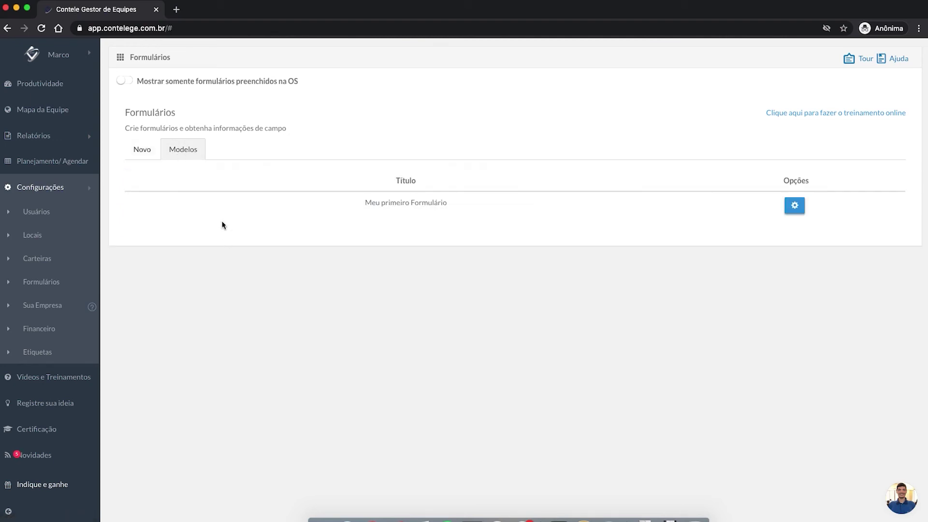
left_click(154, 158)
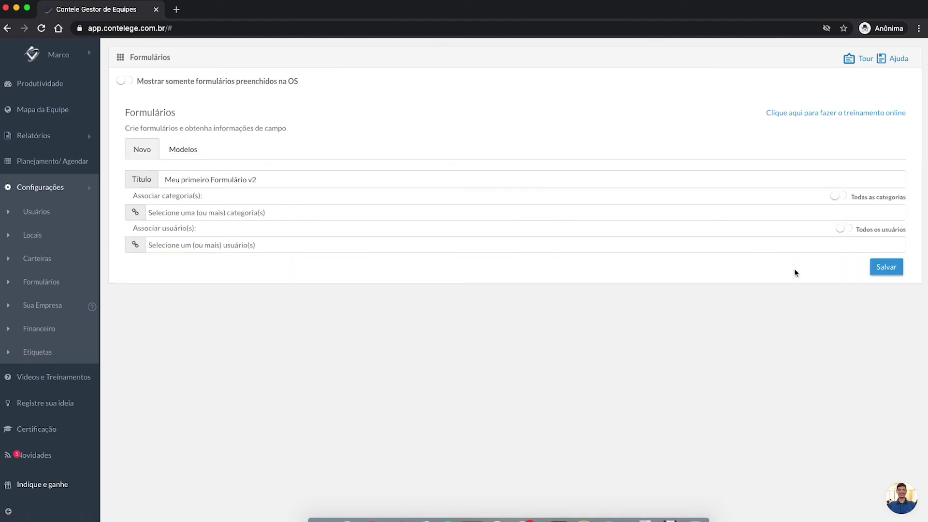
left_click(875, 267)
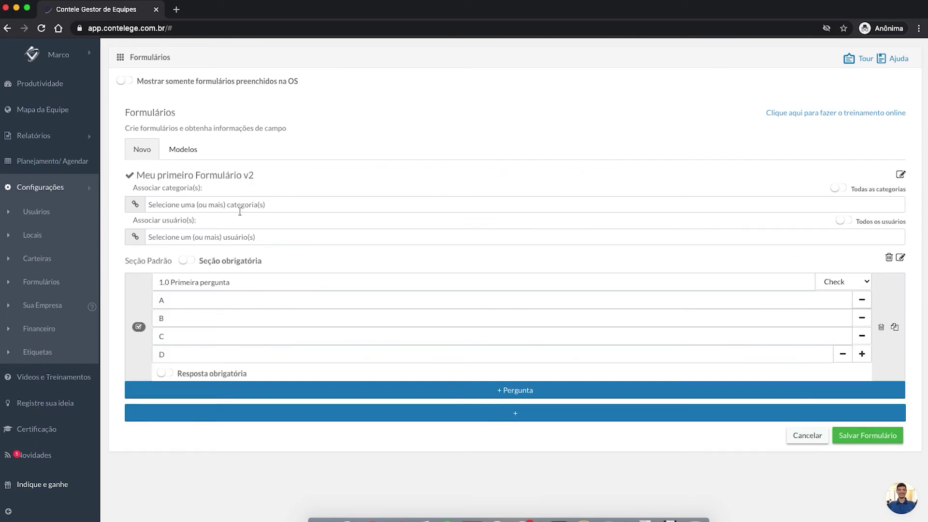
left_click(876, 438)
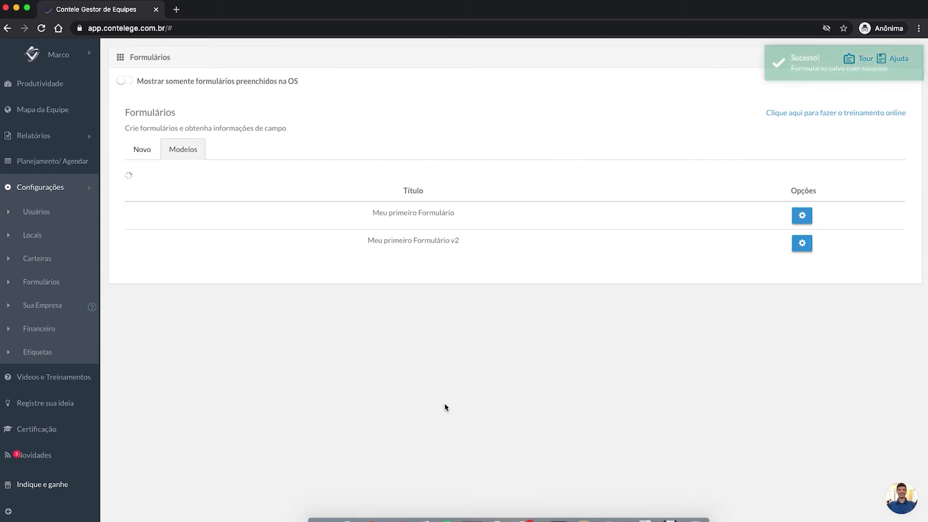
Step: Open the "Meu primeiro Formulário" template for editing to review its contents, and return to the list of form templates
left_click_drag(447, 231, 527, 251)
left_click(528, 251)
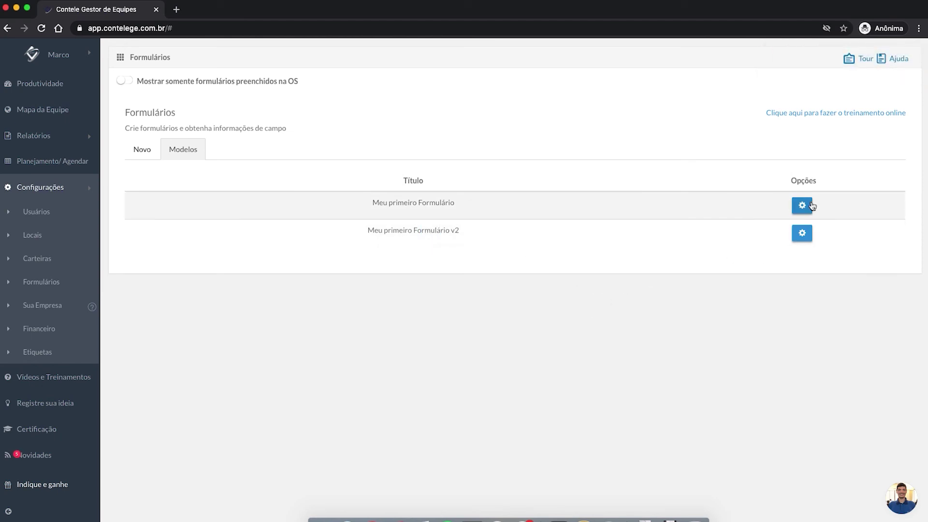
left_click(813, 206)
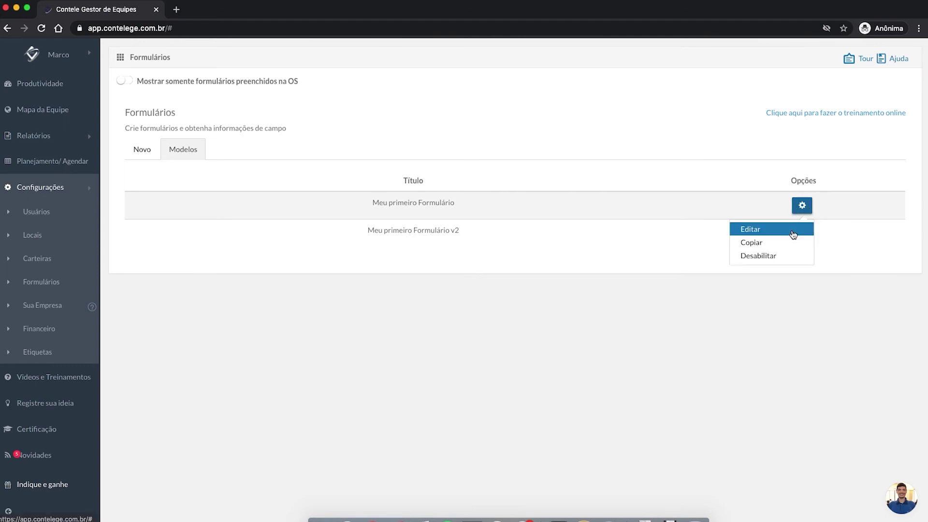
left_click(793, 233)
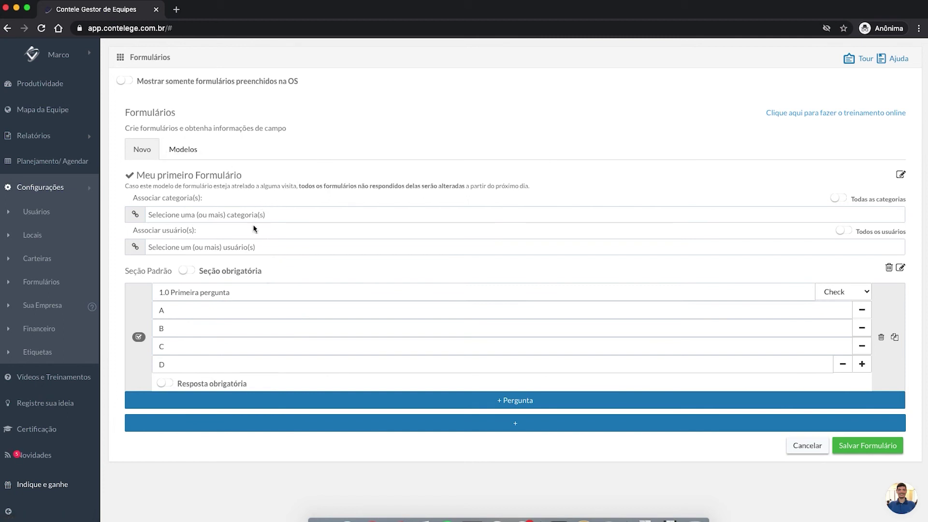
left_click(178, 153)
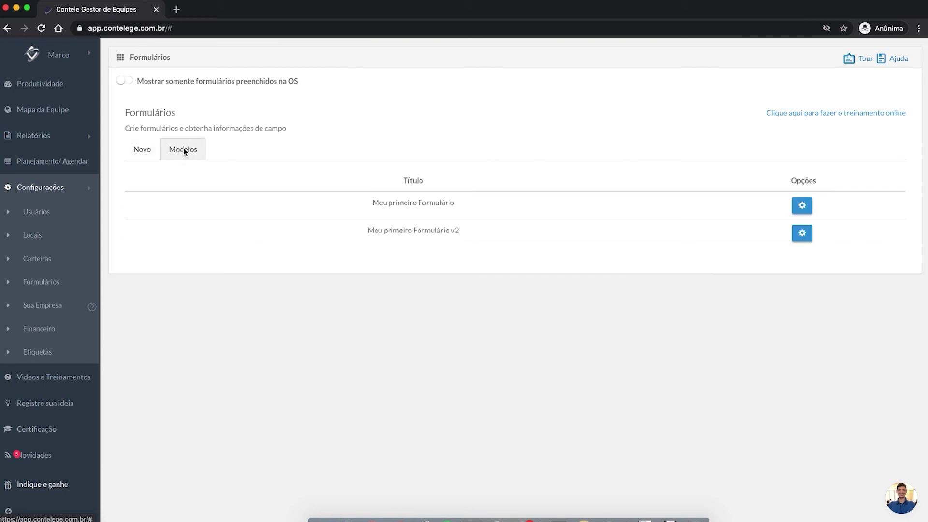
left_click(800, 238)
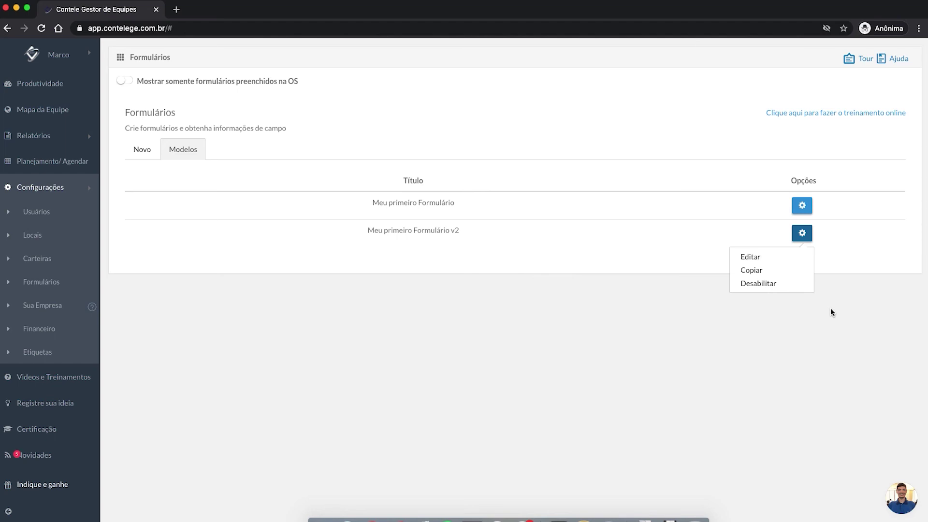
left_click(849, 290)
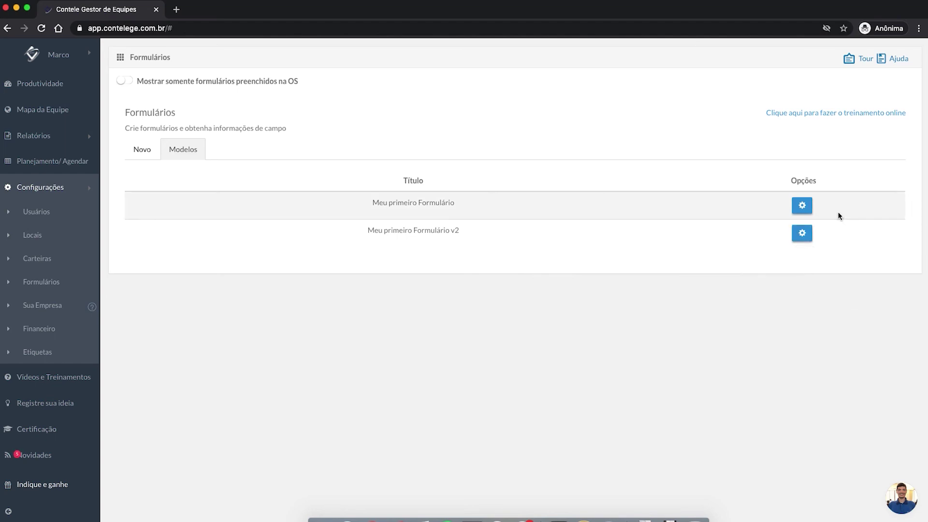
left_click(810, 208)
left_click(708, 199)
left_click_drag(372, 203, 481, 202)
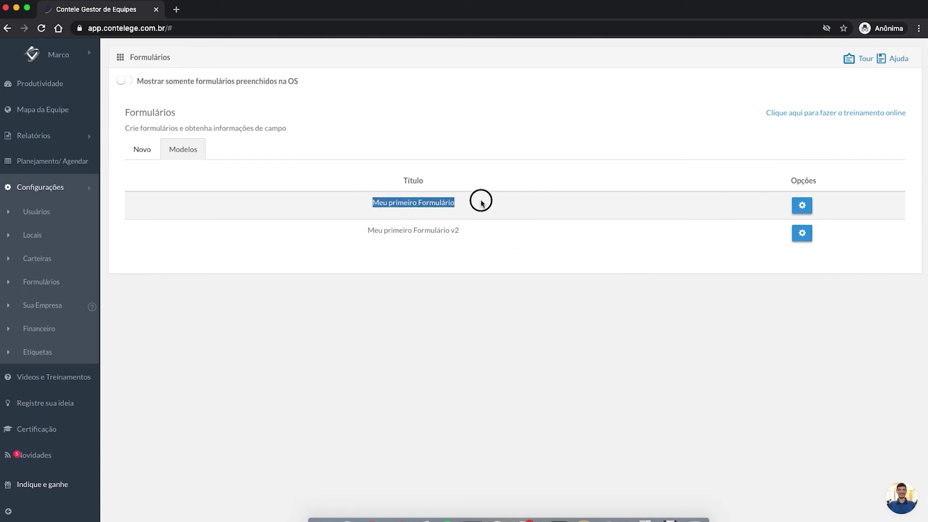
left_click(521, 314)
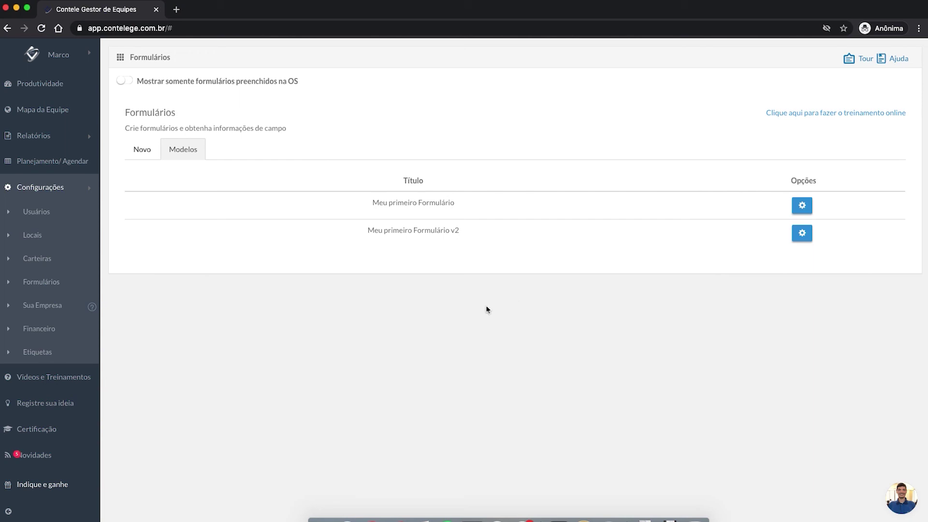
left_click(803, 207)
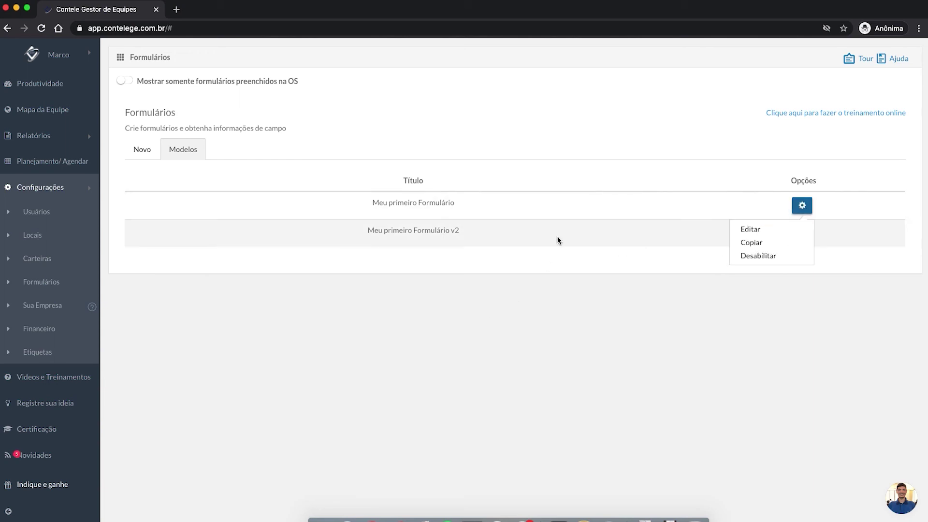
left_click(770, 240)
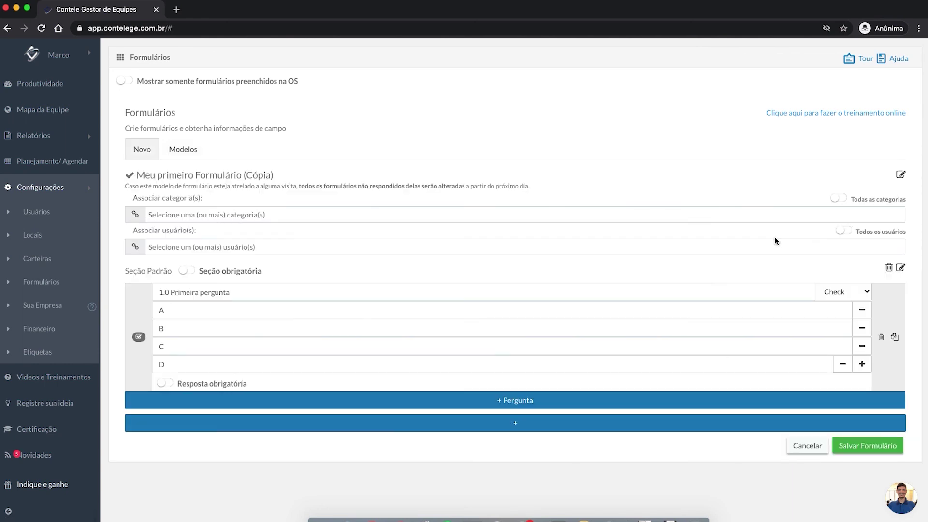
left_click(808, 446)
Step: Edit "Meu primeiro Formulário" by adding a question titled "Nova pergunta" to Seção Padrão, and save the form
left_click(803, 207)
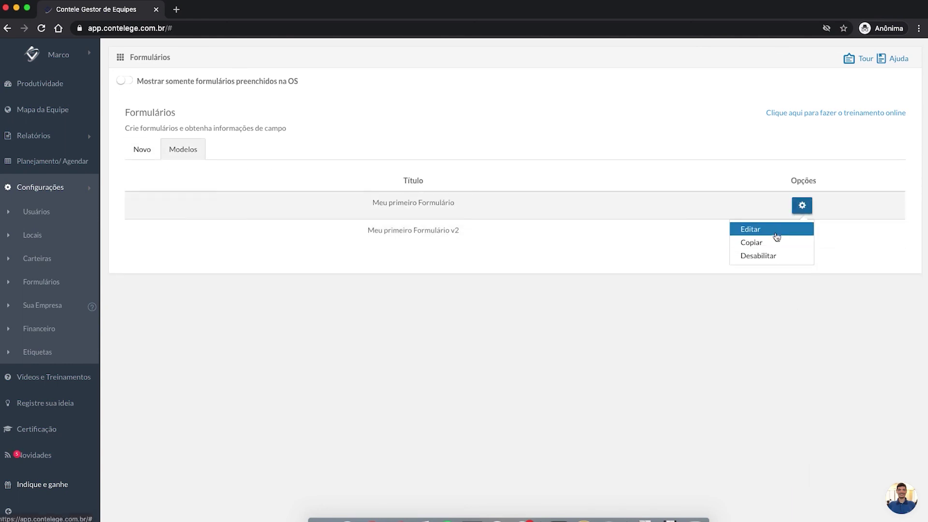
left_click(769, 228)
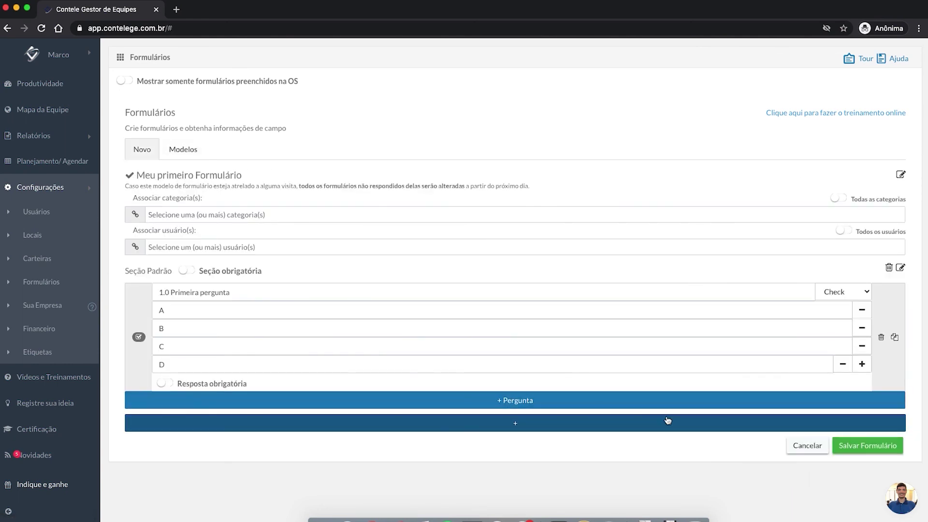
left_click(649, 403)
type("Nova pergunta")
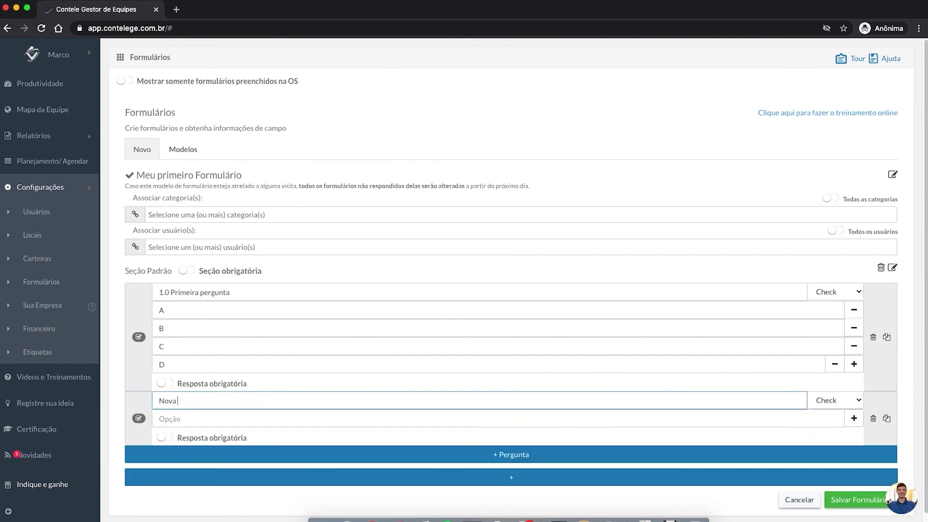
left_click(856, 500)
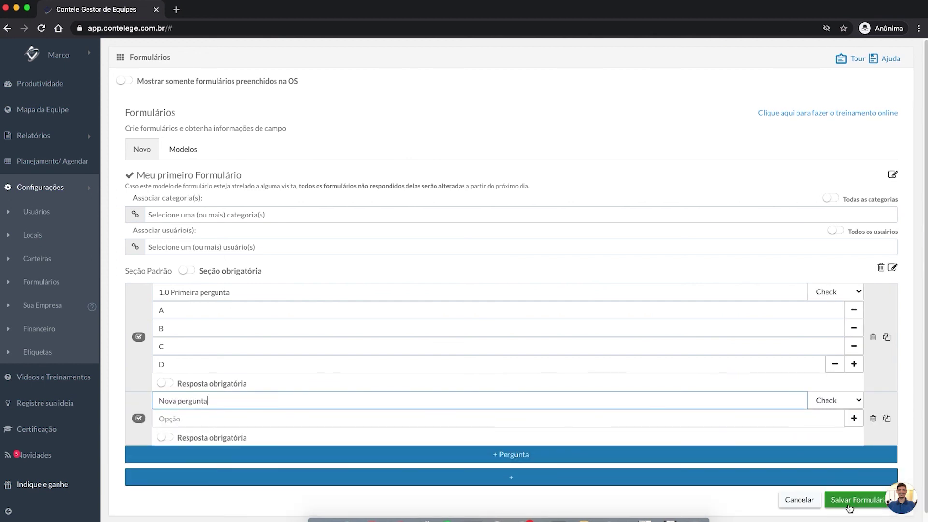
Step: Show the available options for the "Meu primeiro Formulário" template
left_click_drag(376, 209, 489, 202)
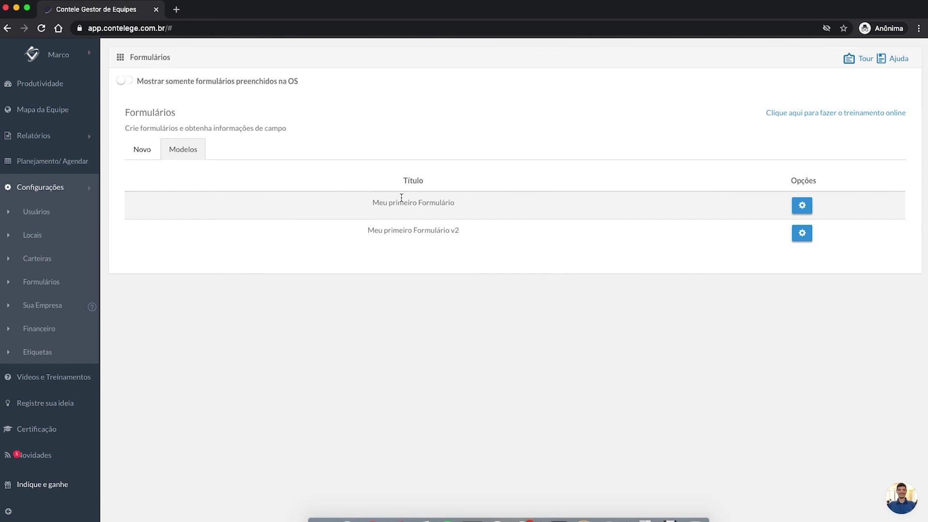
left_click_drag(398, 202, 459, 217)
left_click(459, 216)
left_click(803, 206)
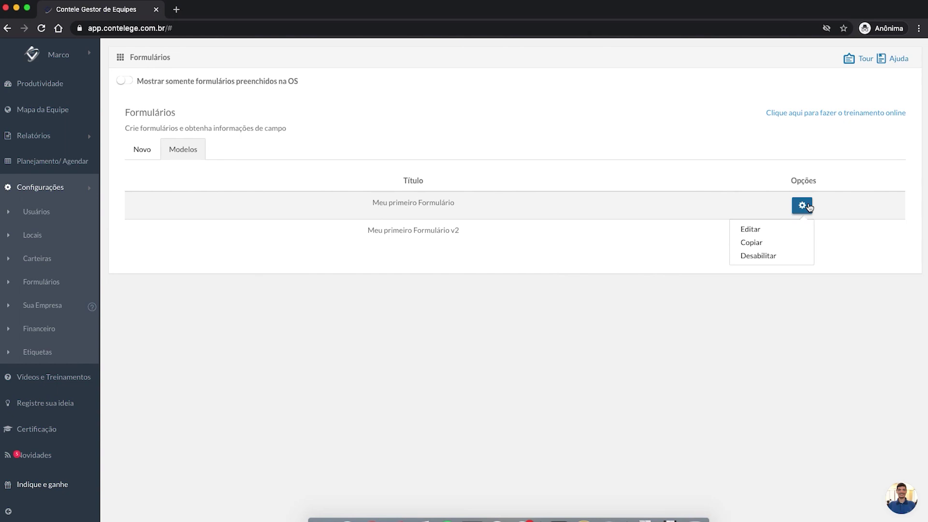